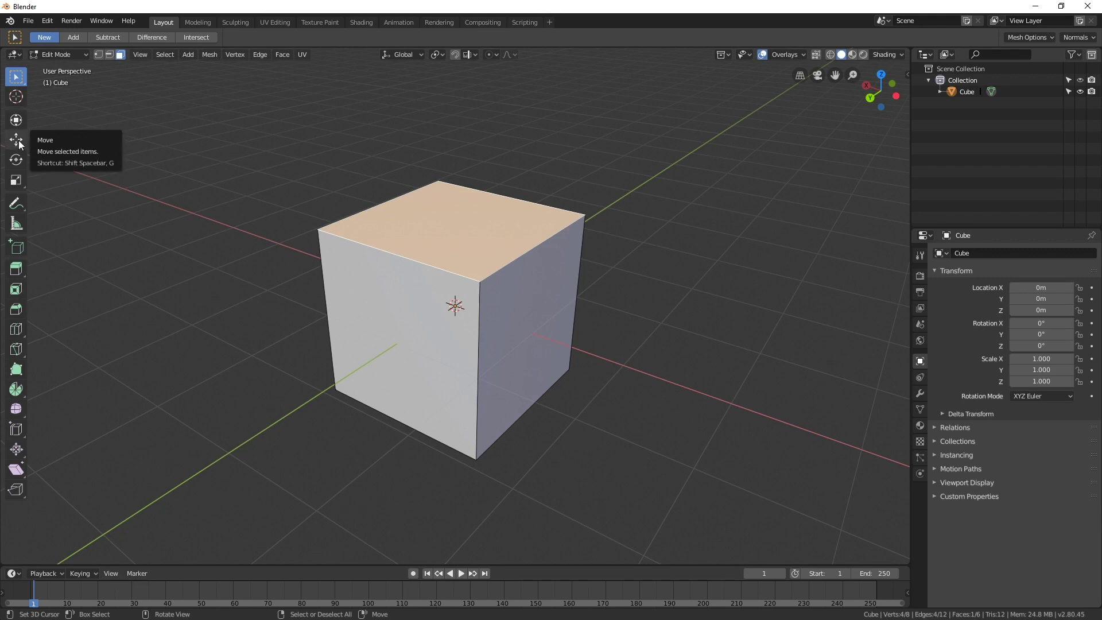
With the Move tool, drag the cube's top face down along Z and adjust its height.
left_click(16, 140)
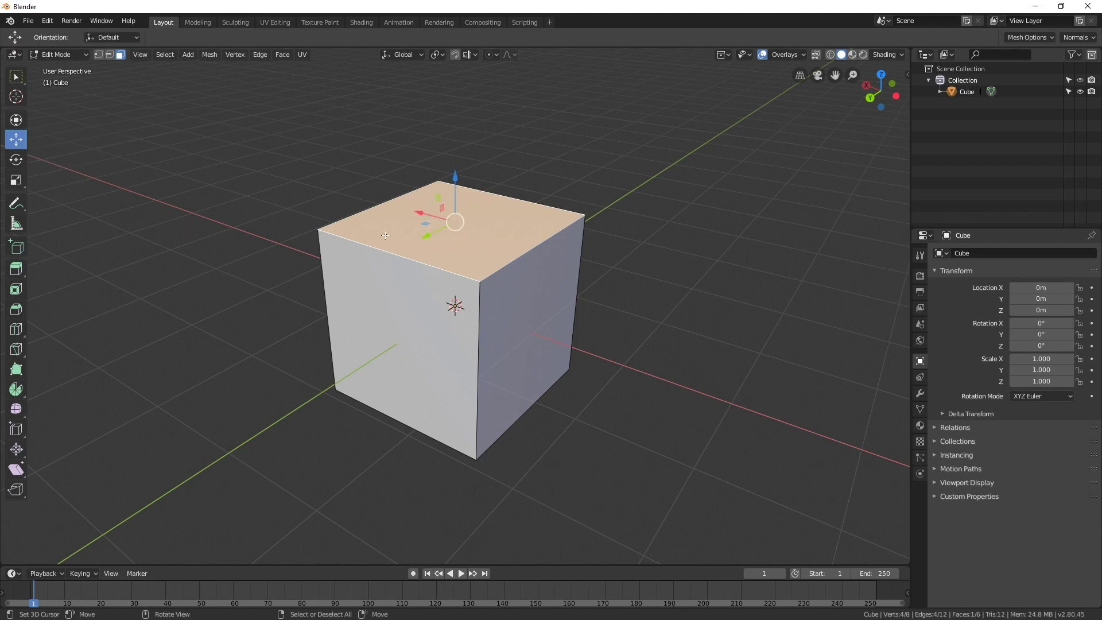
left_click_drag(455, 175, 454, 251)
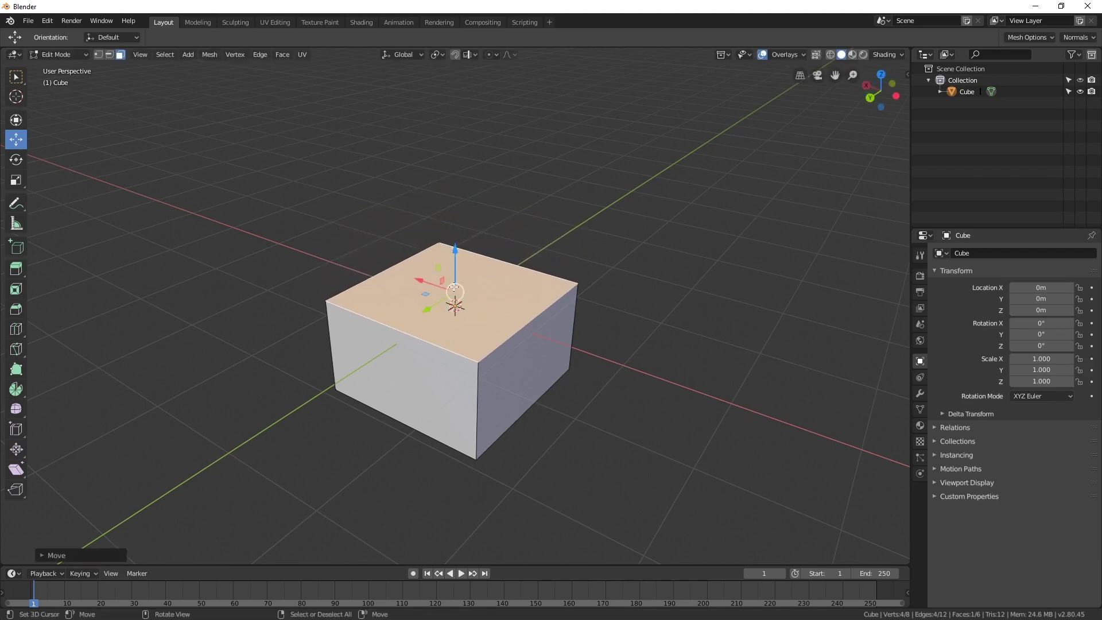
middle_click_drag(448, 322, 442, 345)
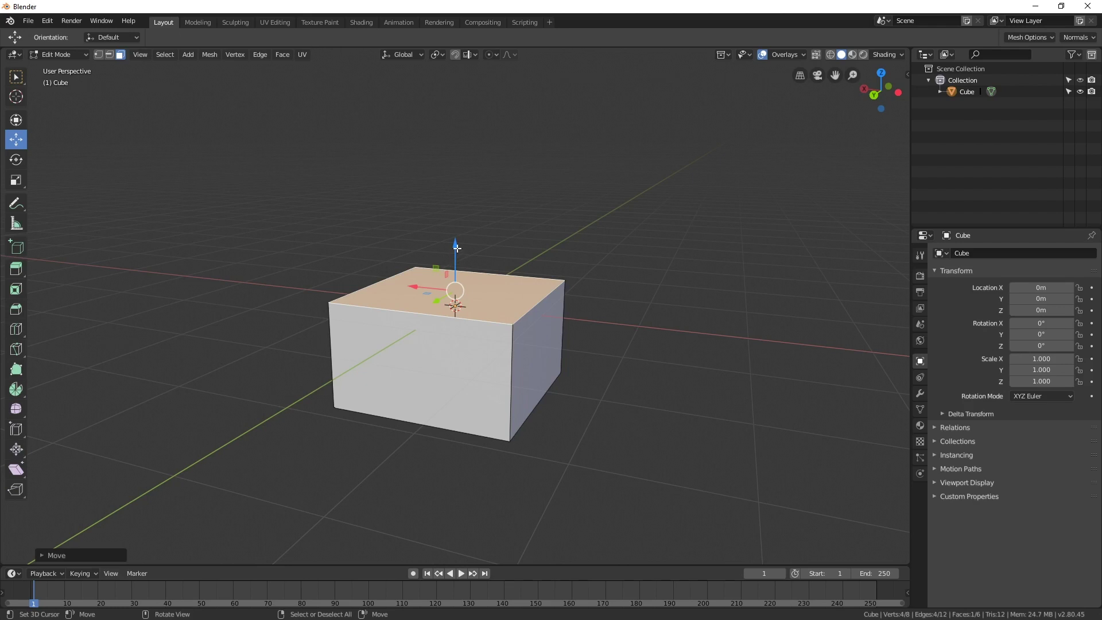
left_click_drag(457, 253, 462, 195)
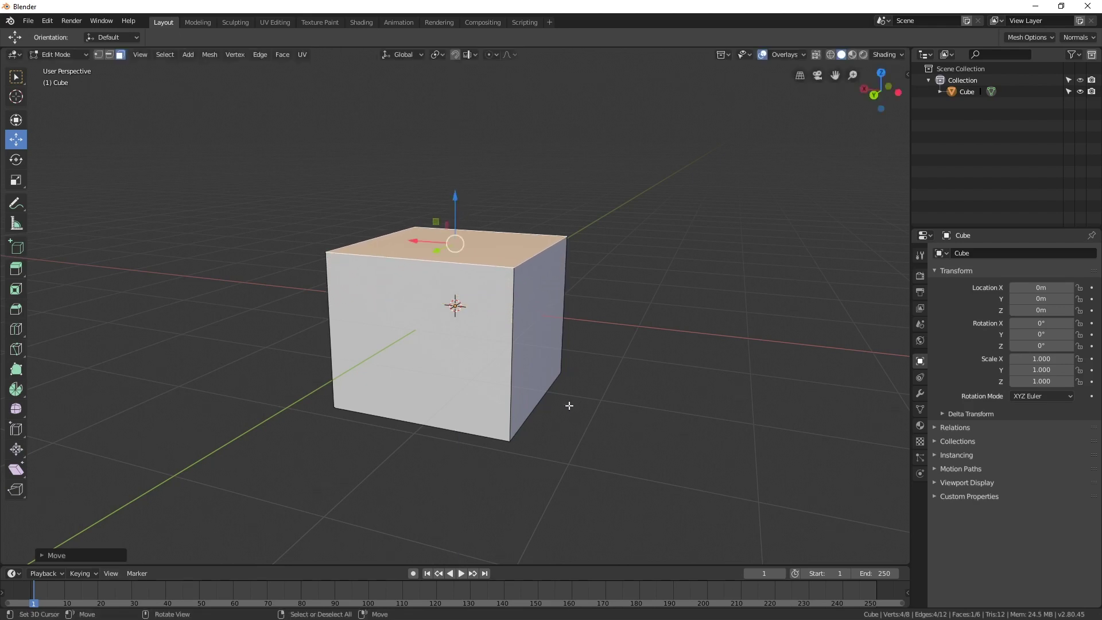
middle_click_drag(570, 406, 567, 372)
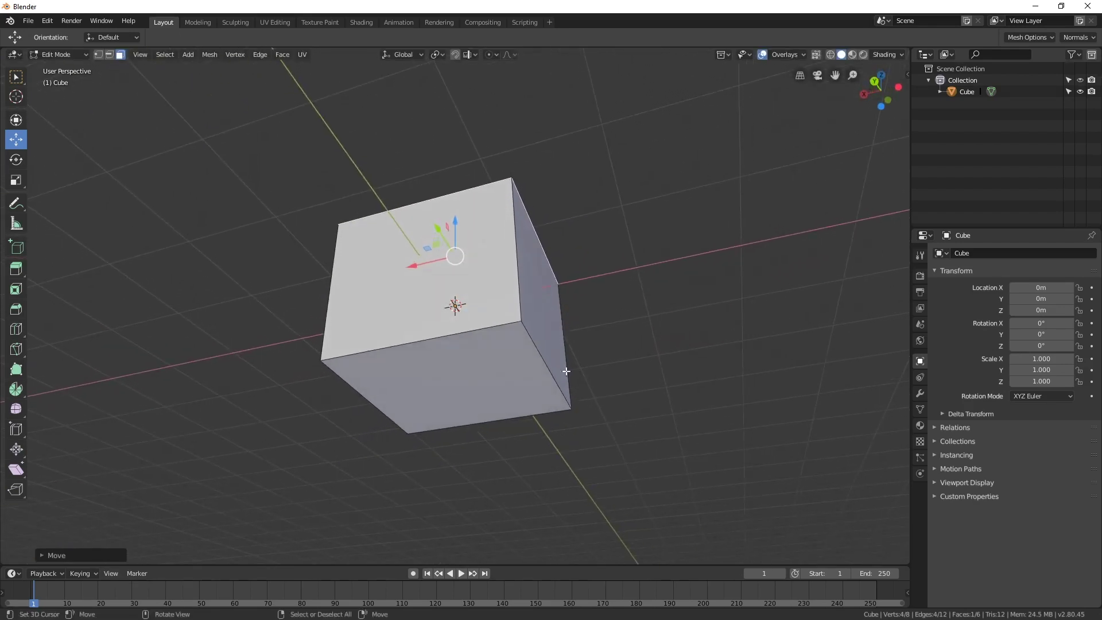
Raise the bottom face and lower the top face again to thin the cube into a slab.
left_click(497, 368)
middle_click_drag(642, 298, 622, 371)
left_click_drag(450, 348, 479, 264)
middle_click_drag(478, 264, 512, 441)
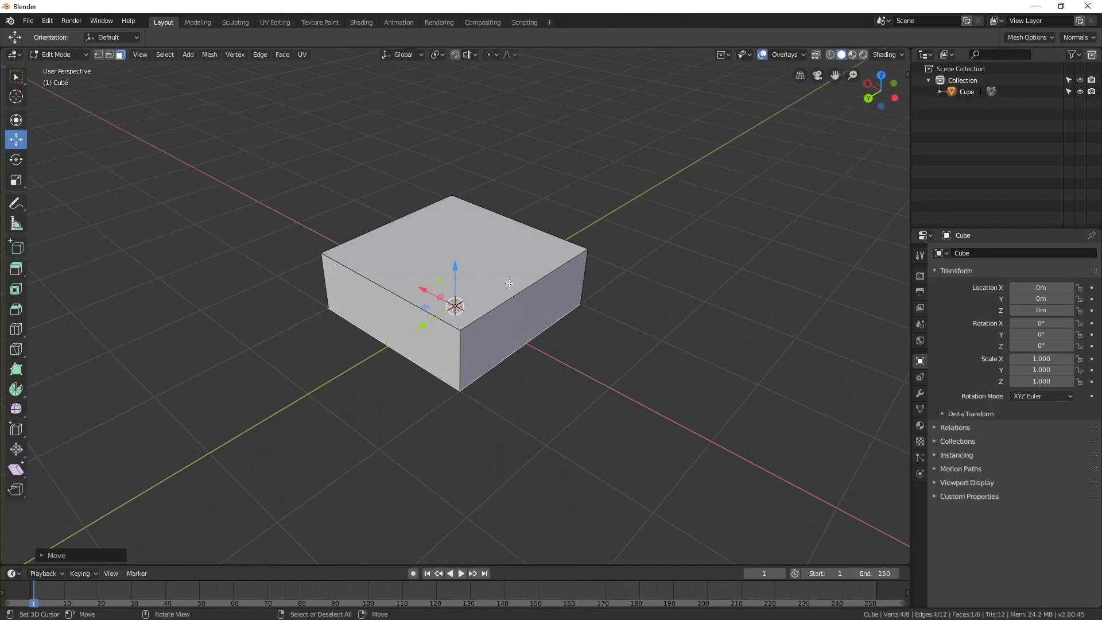
left_click(510, 283)
middle_click_drag(510, 283, 522, 236)
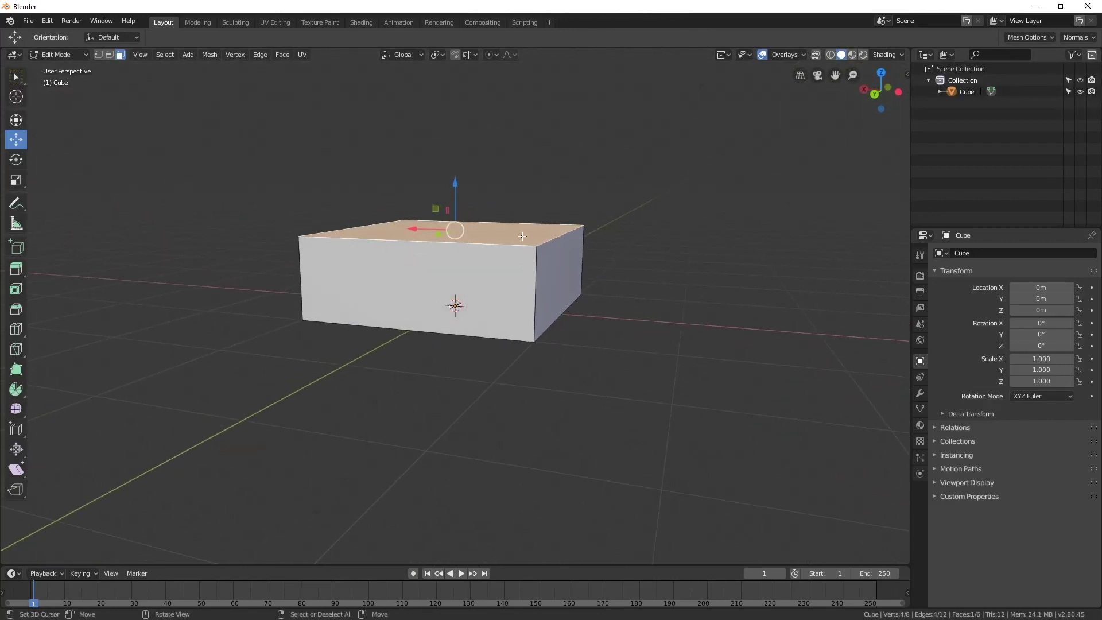
left_click_drag(455, 185, 454, 221)
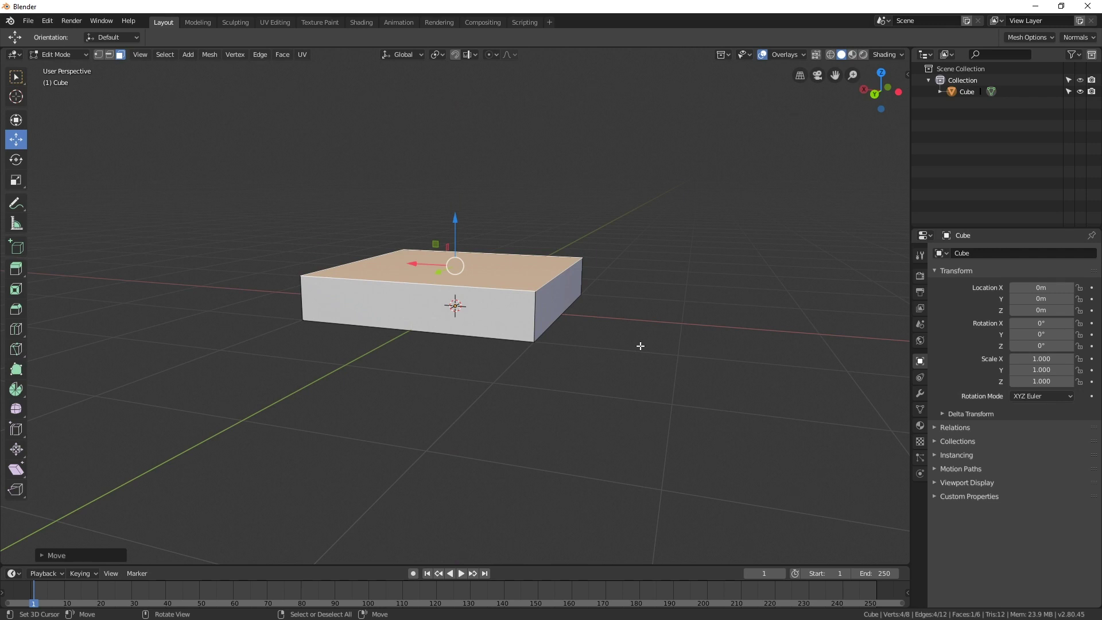
middle_click_drag(641, 345, 628, 392)
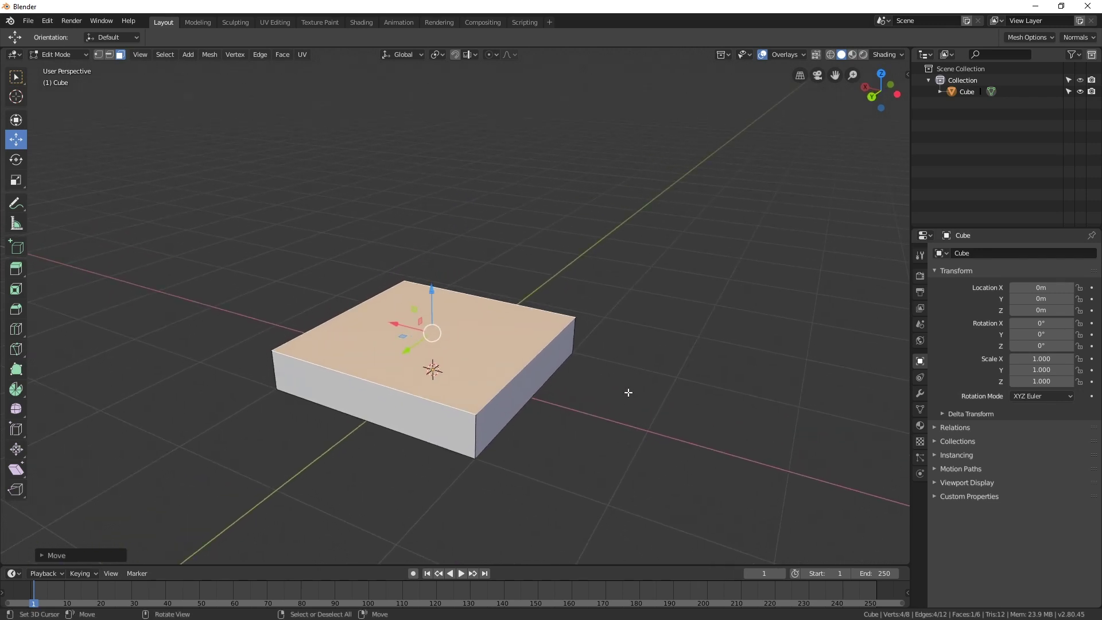
Extrude the slab's top face upward and scale the new face inward to taper it.
key("e")
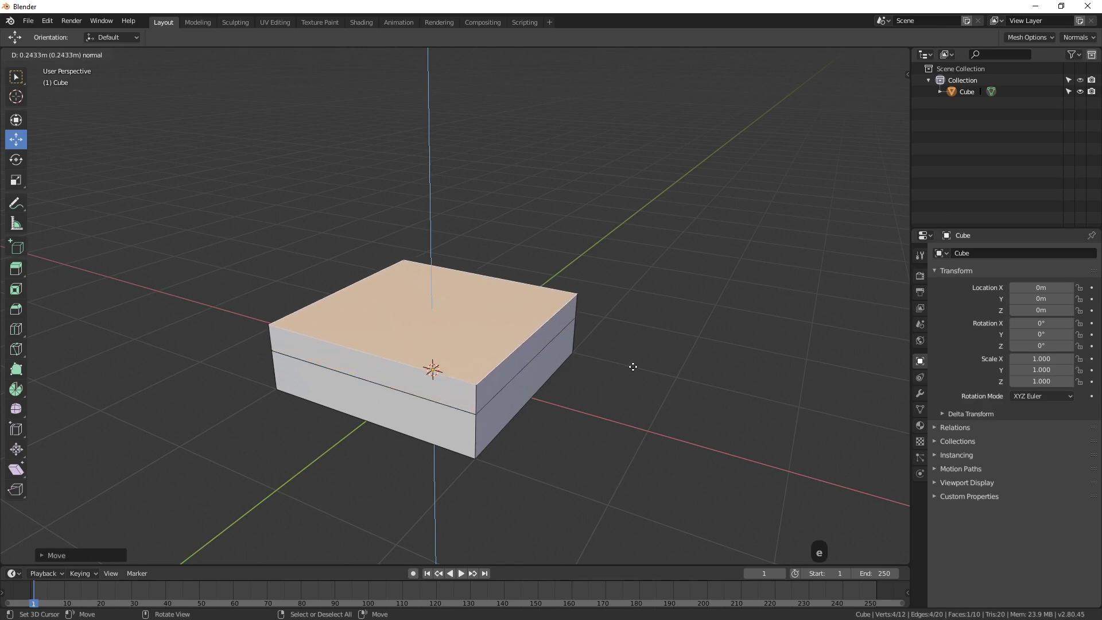
left_click(635, 363)
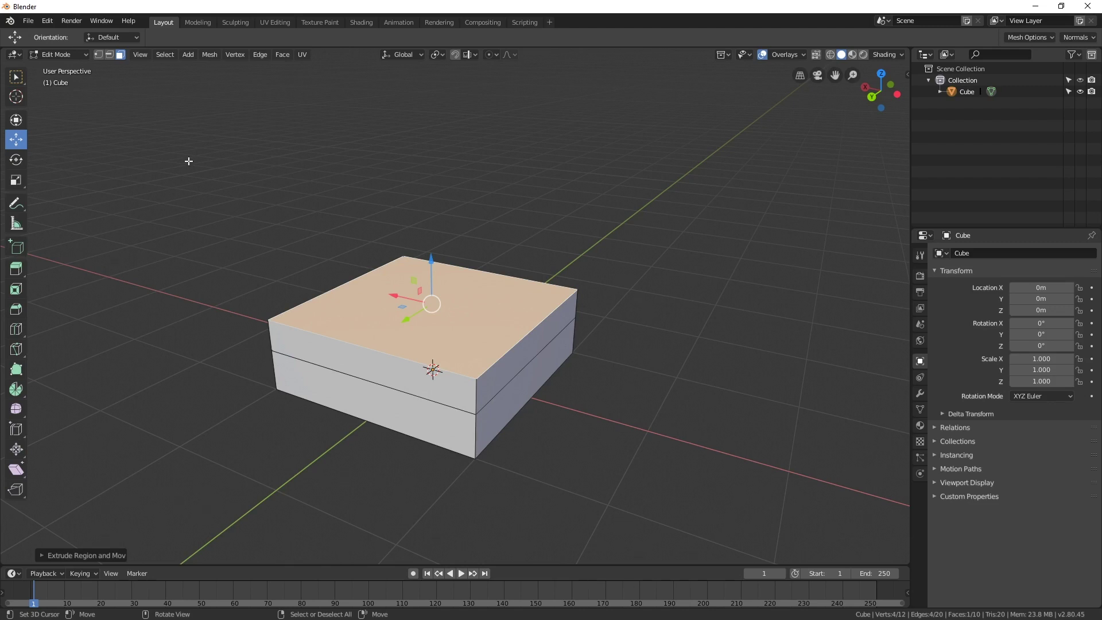
left_click(16, 181)
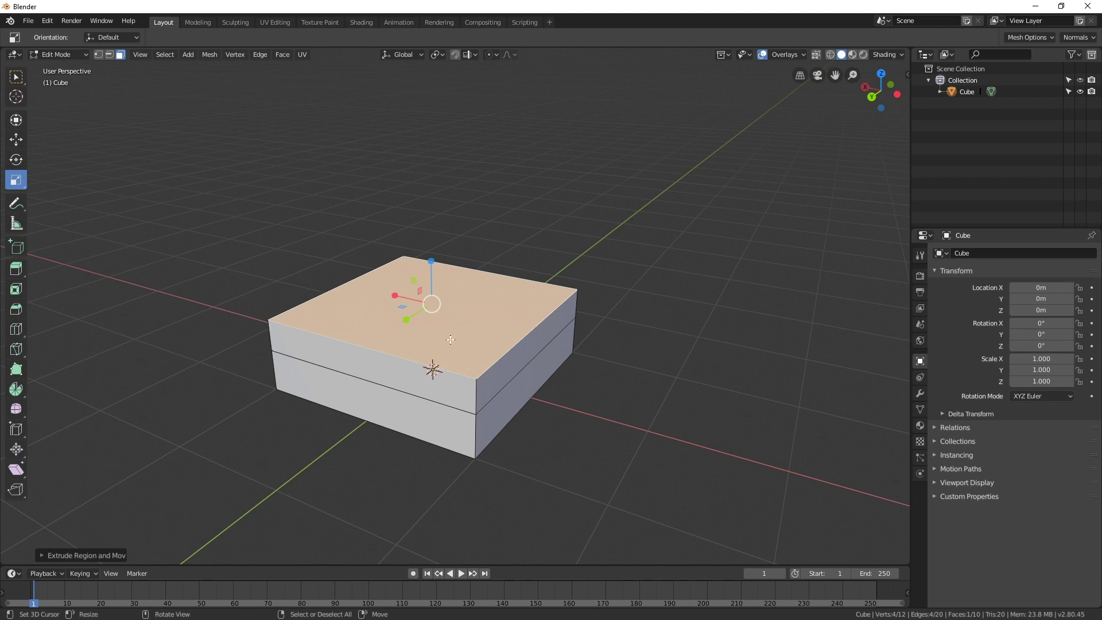
key("ctrl+z")
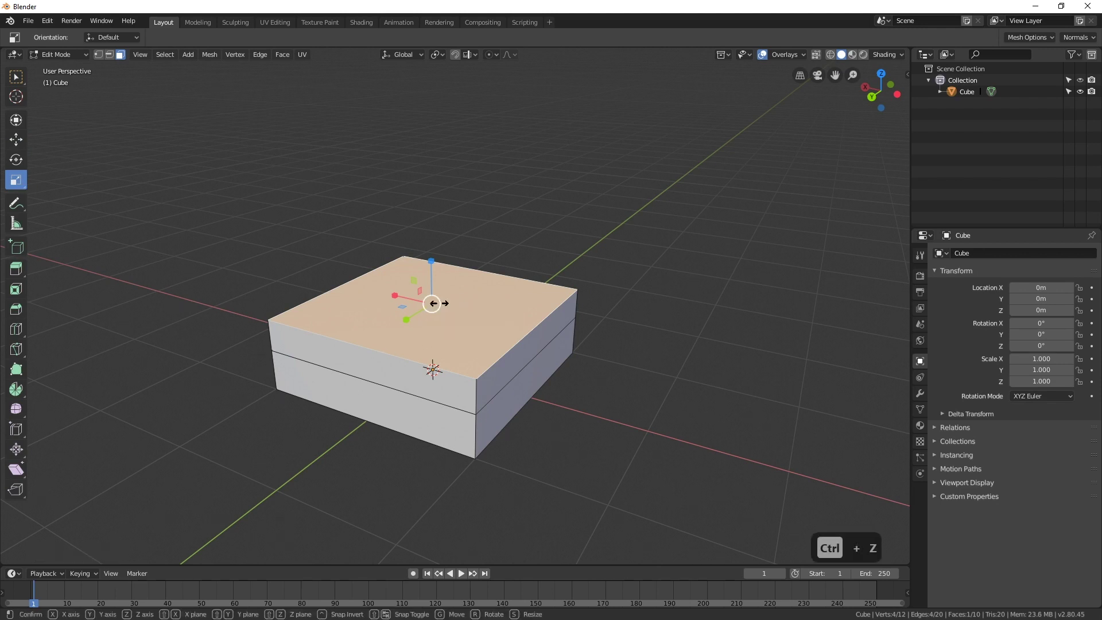
left_click_drag(440, 303, 434, 305)
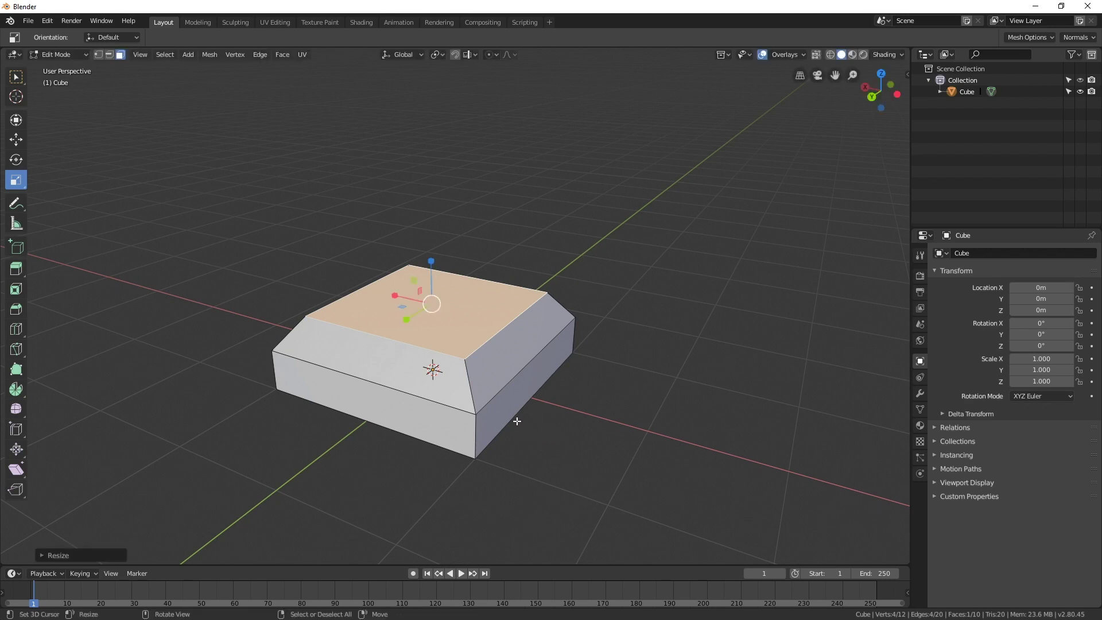
left_click(21, 146)
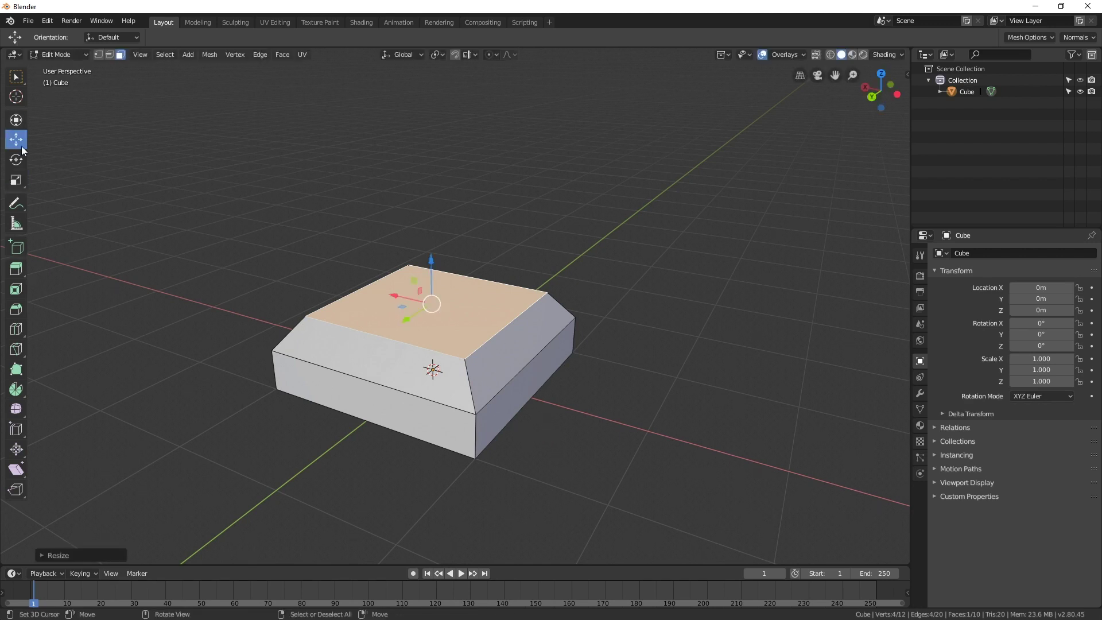
Lower the tapered top slightly, extrude a thin plate, and scale its top face to 0.414.
left_click_drag(430, 261, 425, 281)
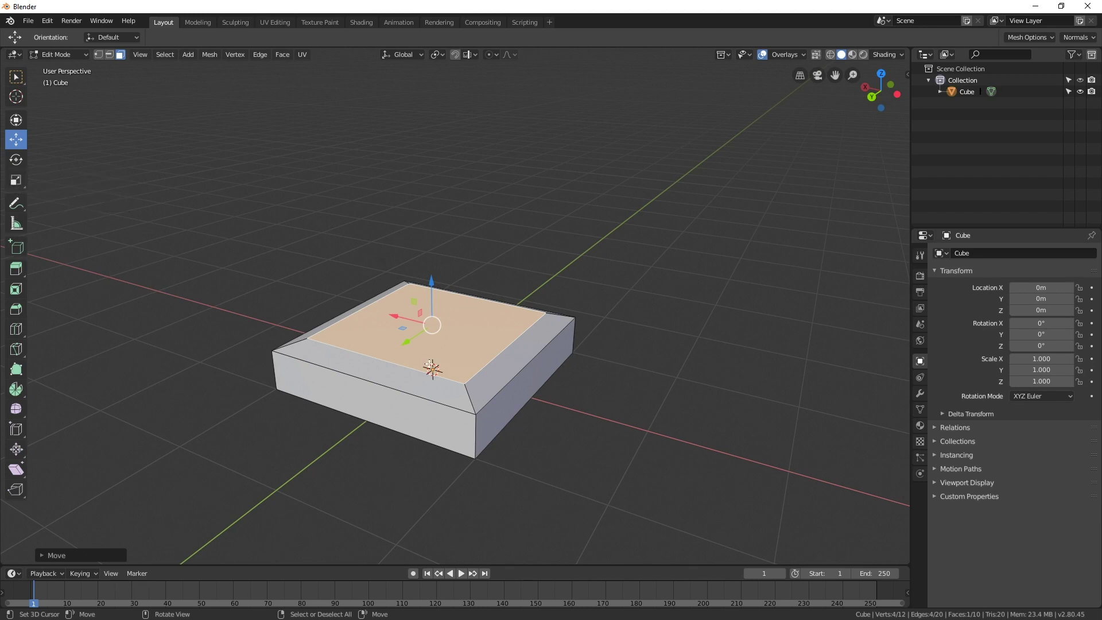
middle_click_drag(550, 405, 557, 387)
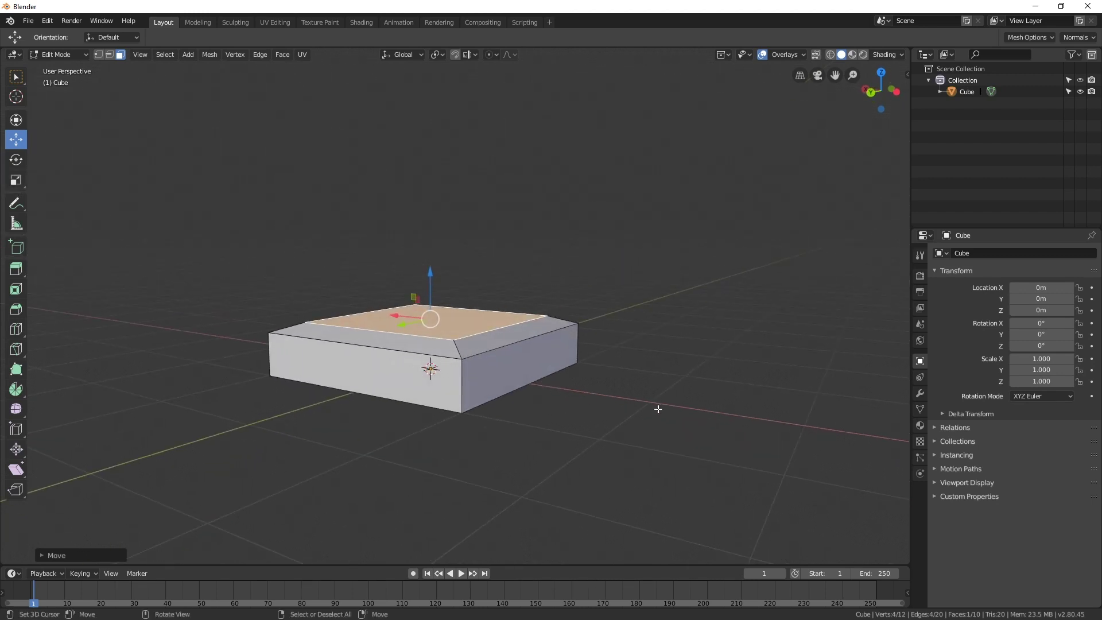
key("e")
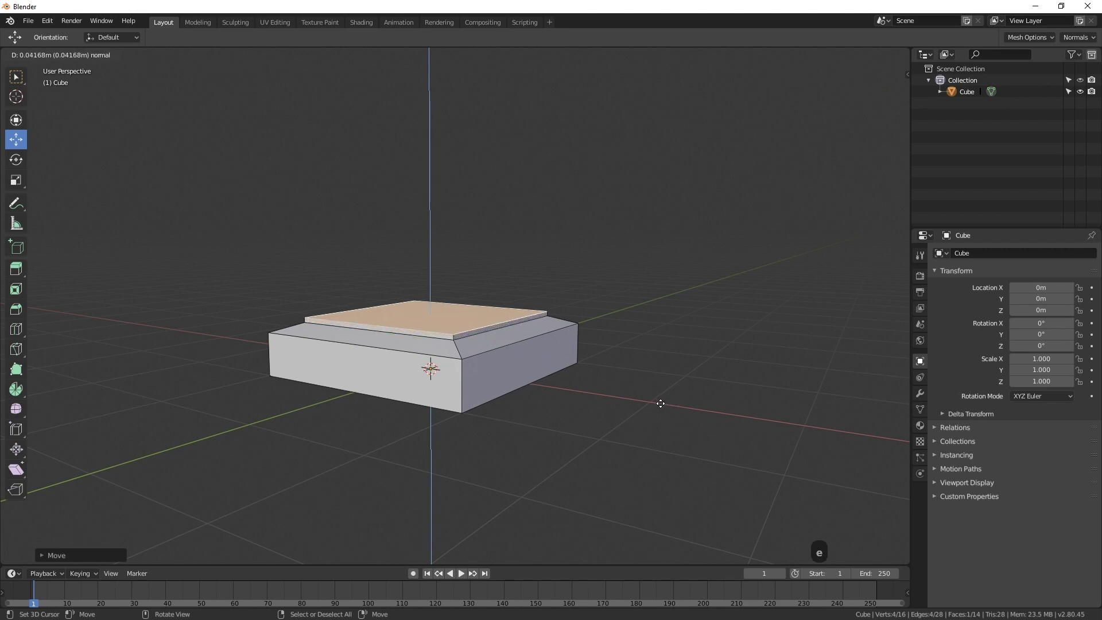
left_click(661, 403)
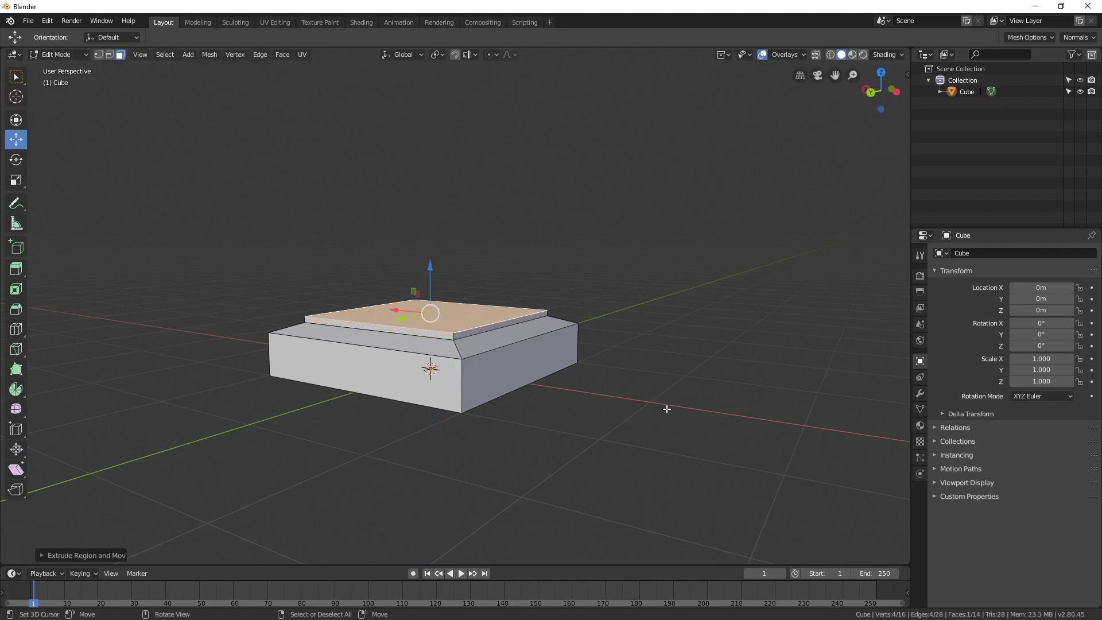
middle_click_drag(662, 405, 668, 431)
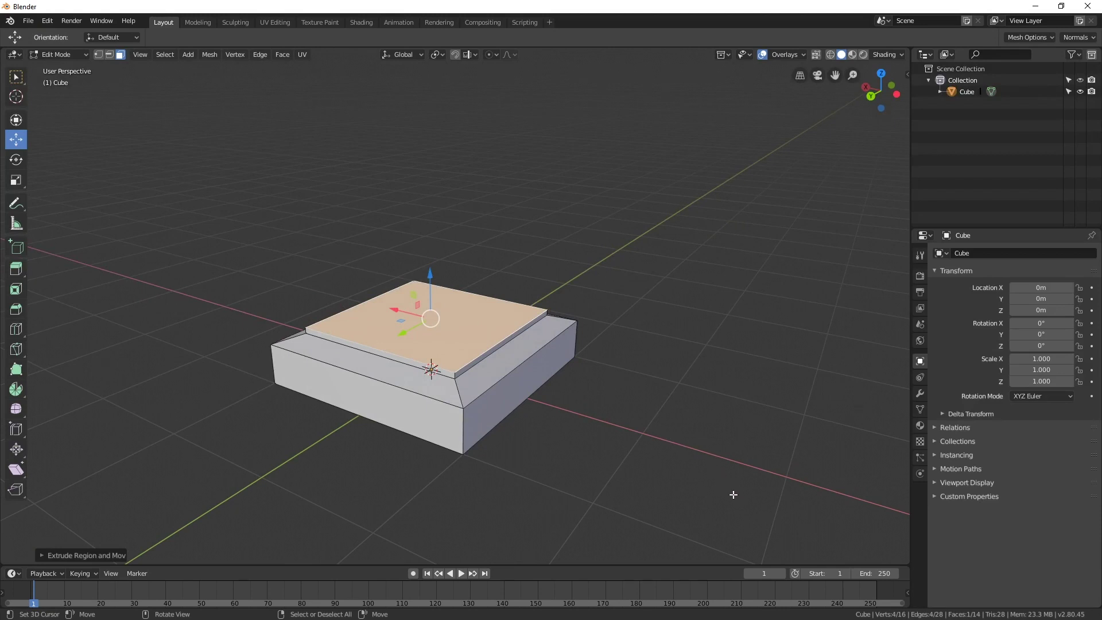
key("s")
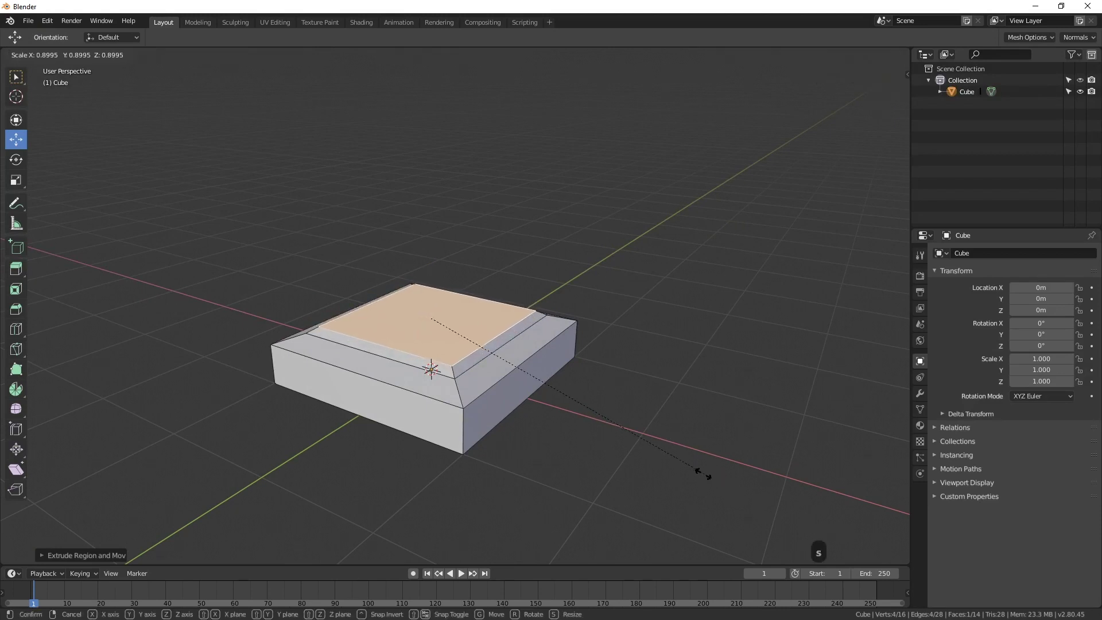
Confirm the smaller top face and extrude it up into a tall square column.
left_click(560, 396)
middle_click_drag(560, 396, 603, 424)
key("e")
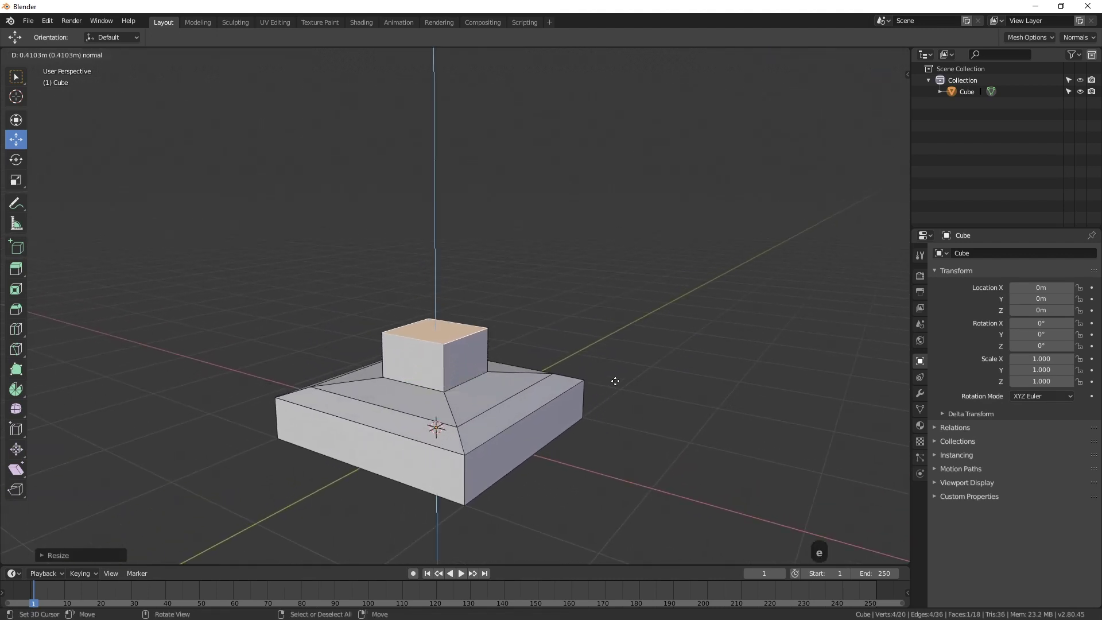
left_click(630, 280)
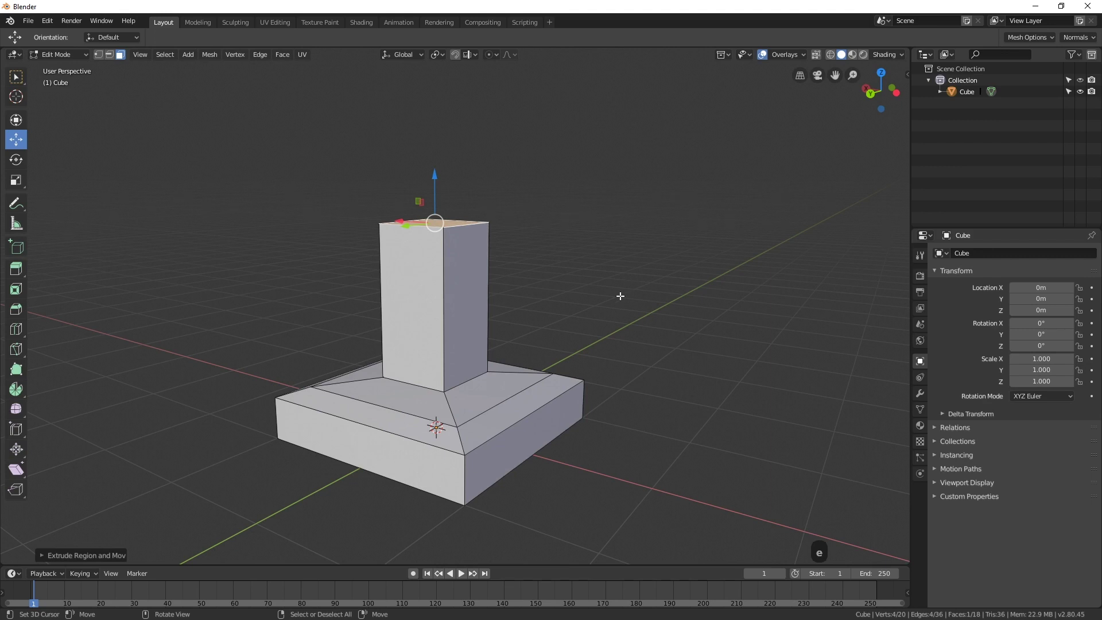
scroll(609, 328, "down", 3)
middle_click_drag(609, 329, 562, 357)
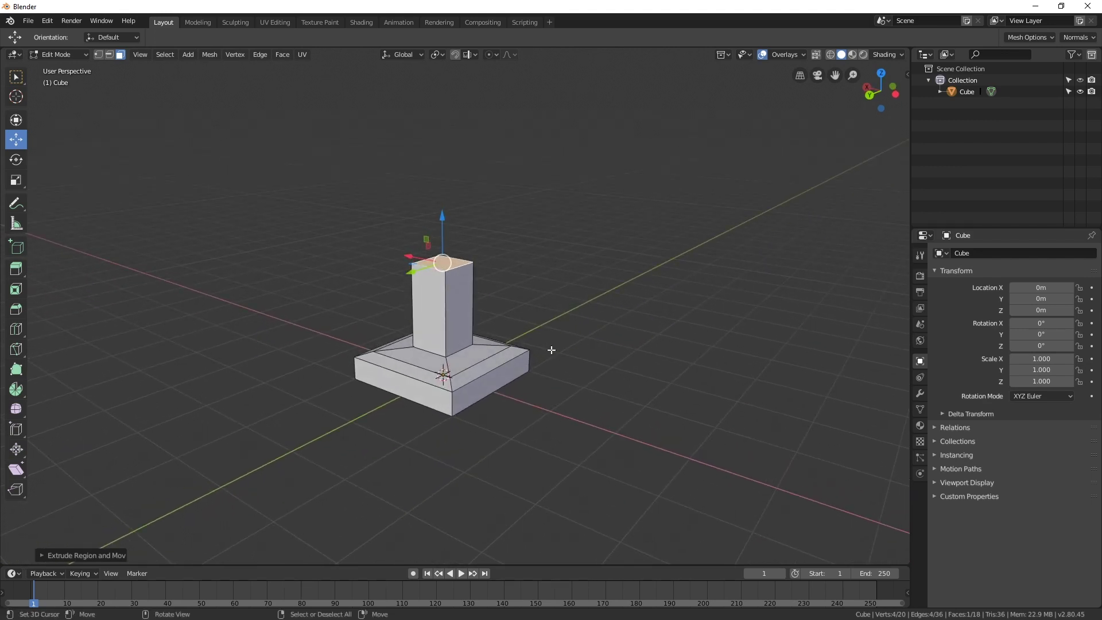
Extrude the column's top face in place and scale it outward into a wider lip.
key("e")
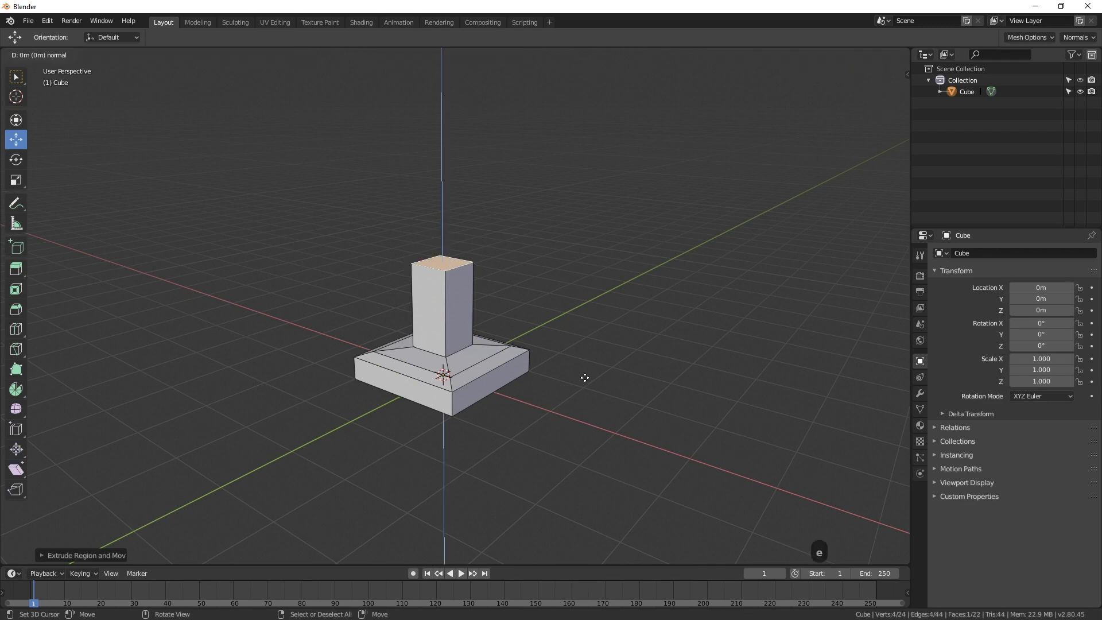
right_click(585, 378)
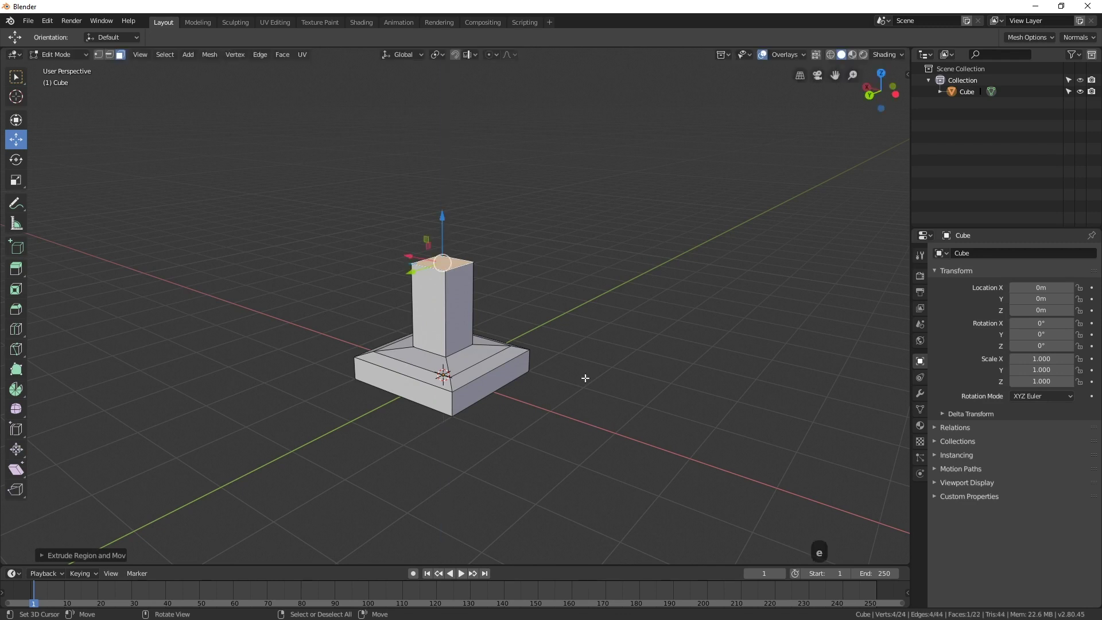
key("s")
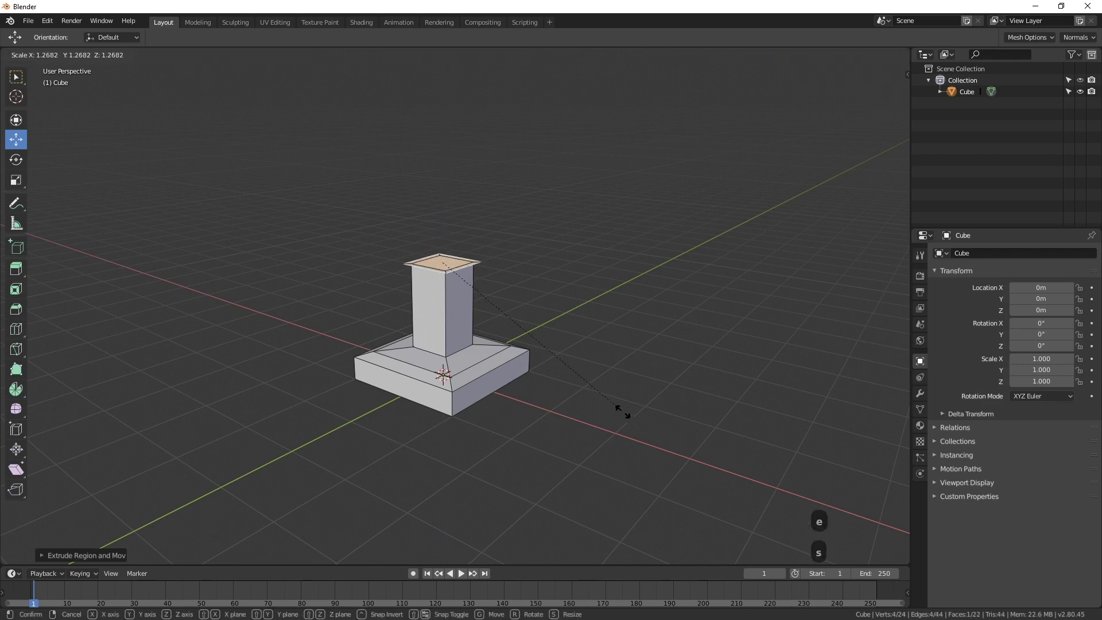
left_click(642, 427)
scroll(610, 387, "up", 3)
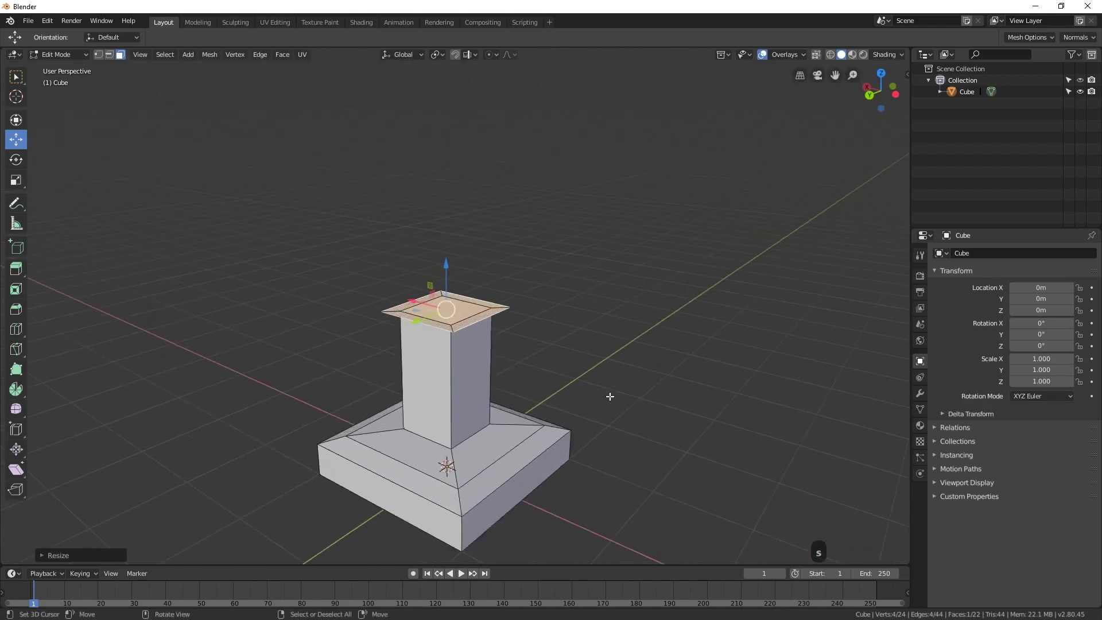
Extrude a thin ledge above the lip and inset its top face inward.
key("e")
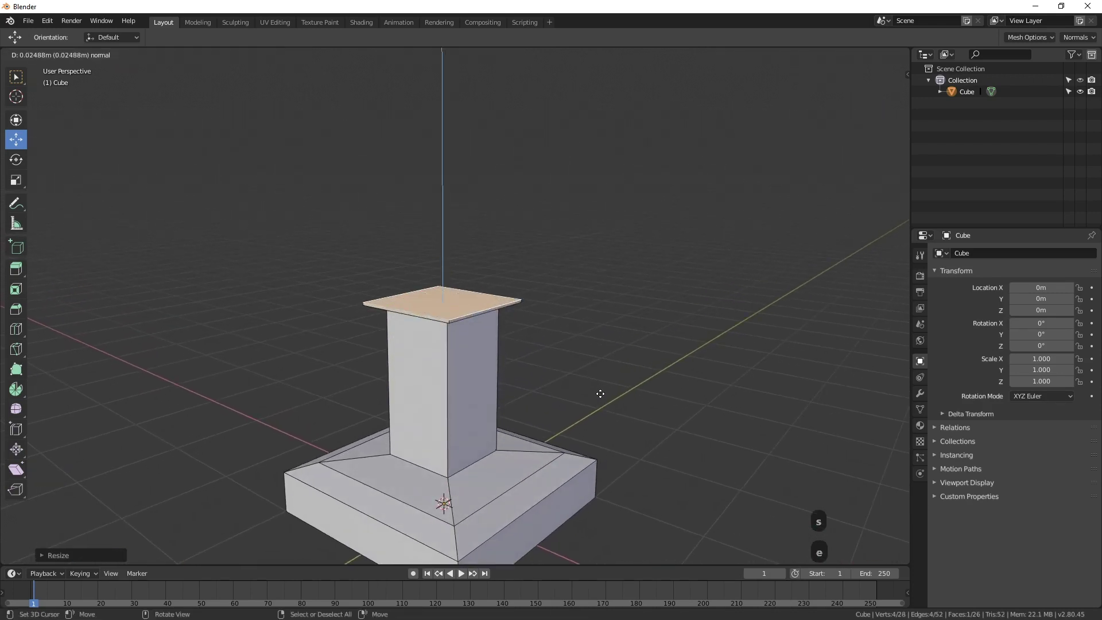
left_click(601, 383)
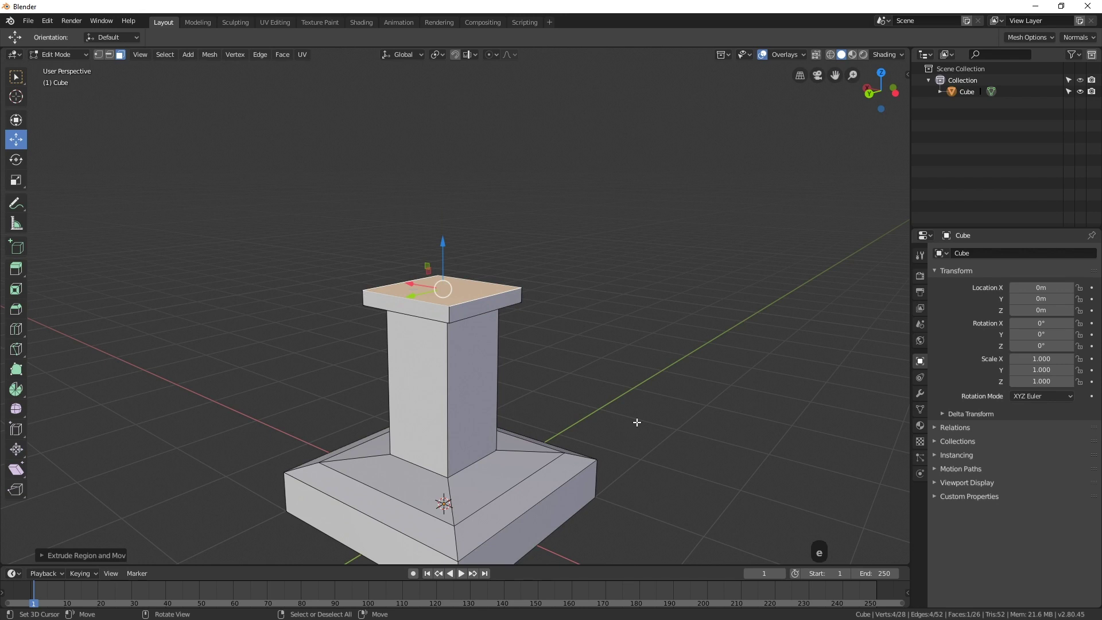
key("e")
key("s")
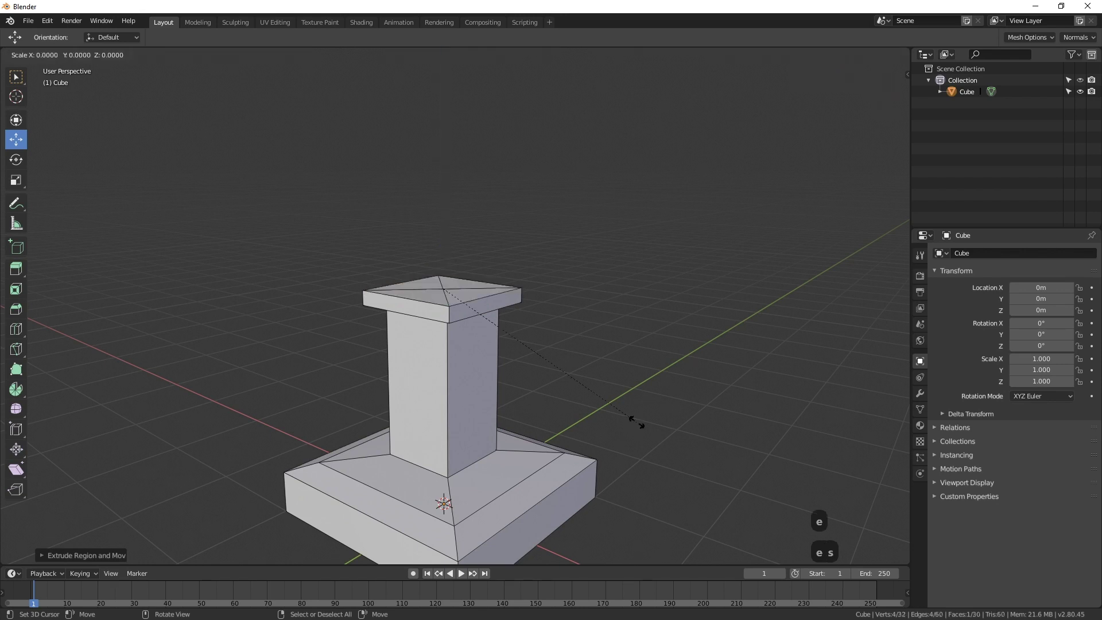
left_click(552, 361)
Extrude the inset face up into a narrower upper column.
scroll(554, 359, "down", 2)
key("e")
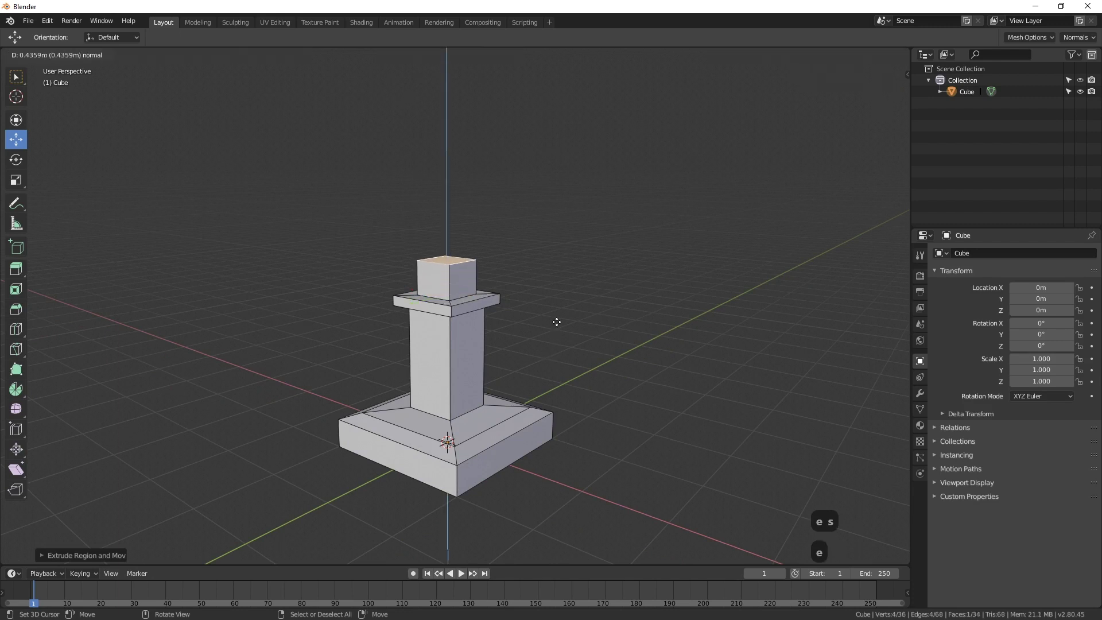
left_click(566, 250)
middle_click_drag(566, 246, 566, 349, "shift")
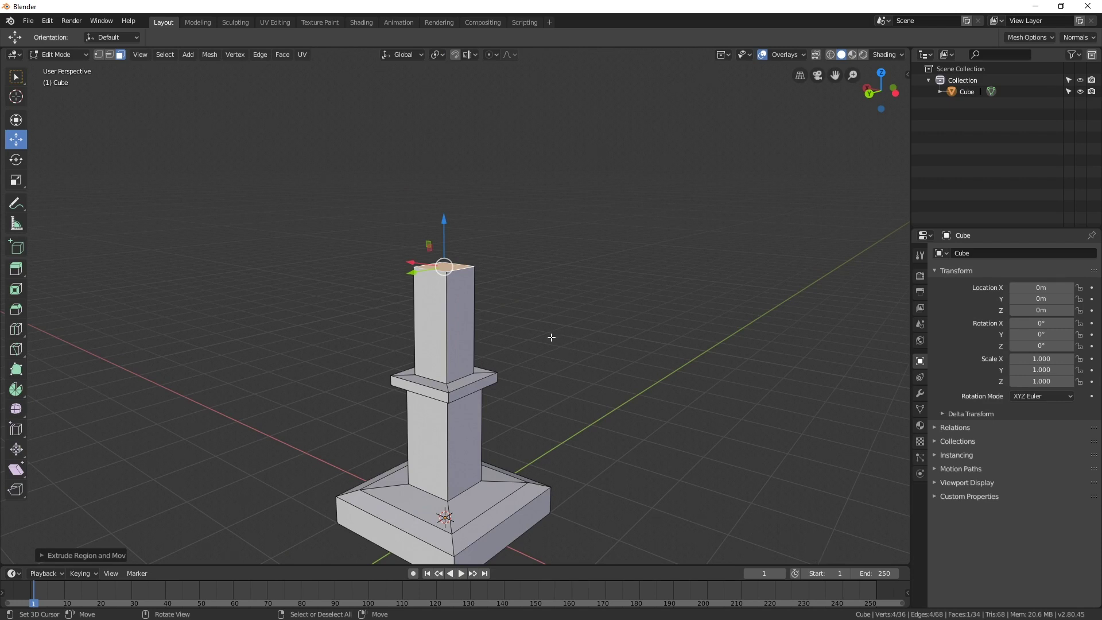
Flare the column top outward and extrude it into a thin top plate.
key("e")
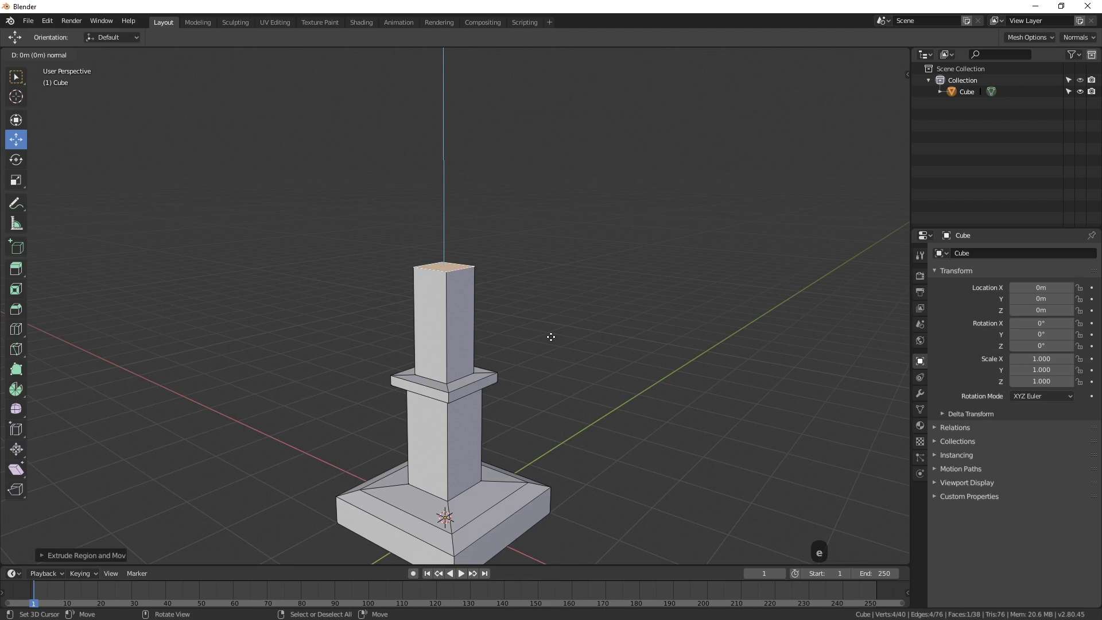
key("s")
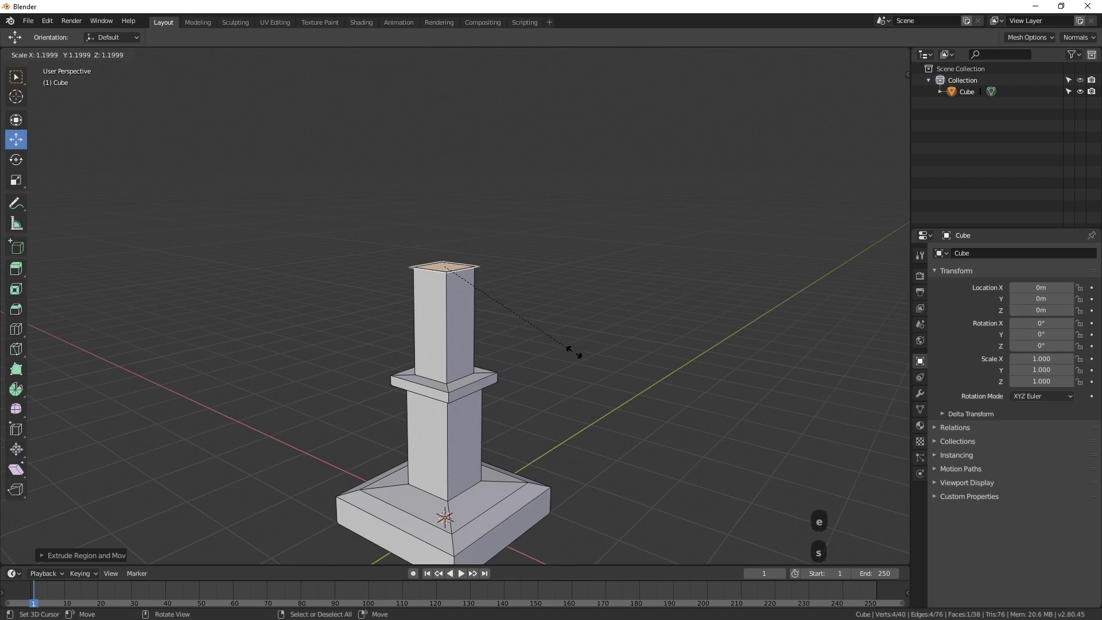
left_click(640, 394)
left_click_drag(444, 221, 444, 216)
scroll(529, 327, "up", 3)
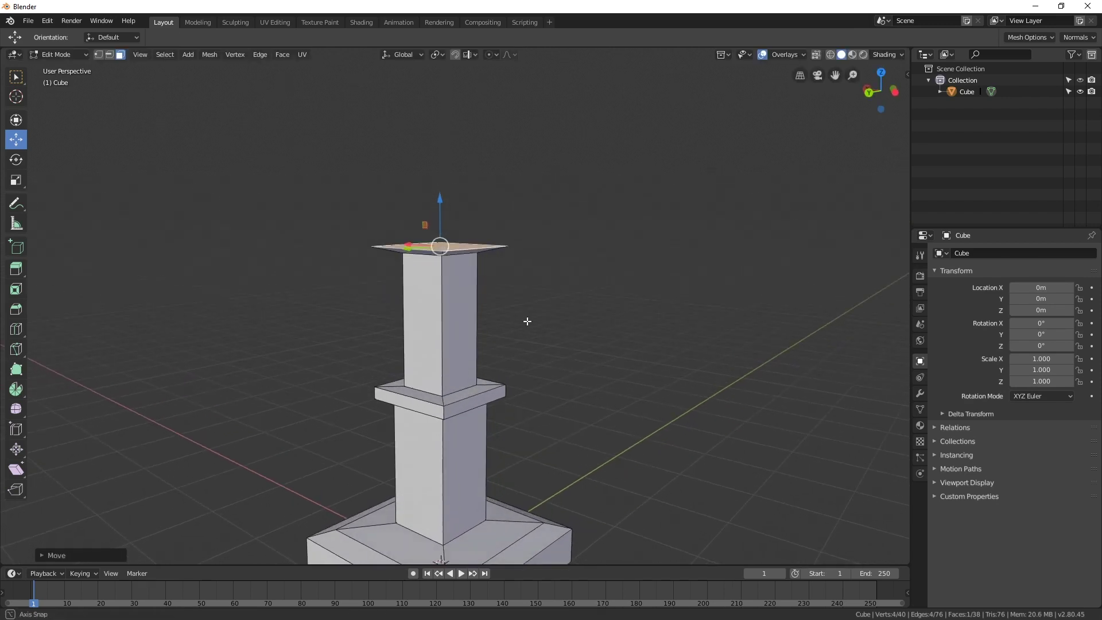
key("e")
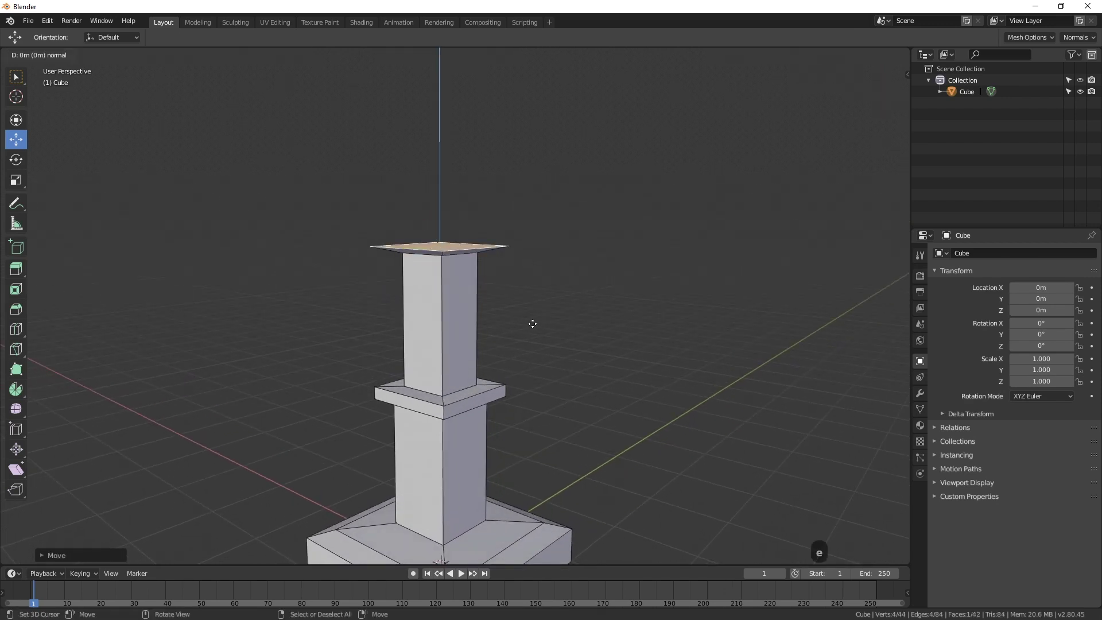
left_click(536, 310)
middle_click_drag(539, 308, 563, 376)
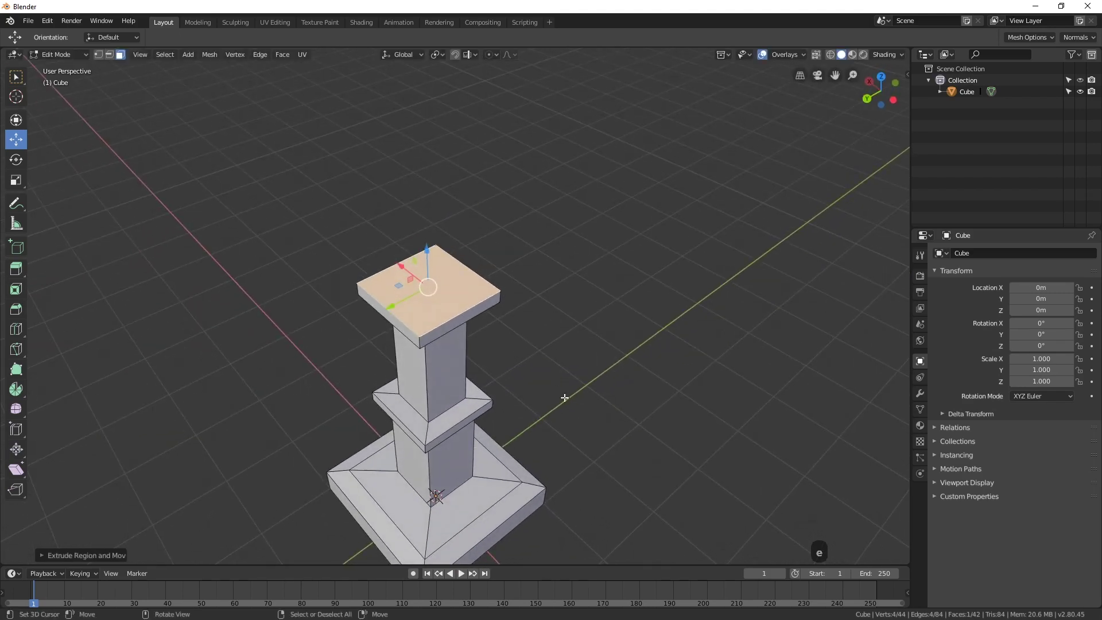
Inset the top plate's face to leave a rim and push it down into a recess.
key("e")
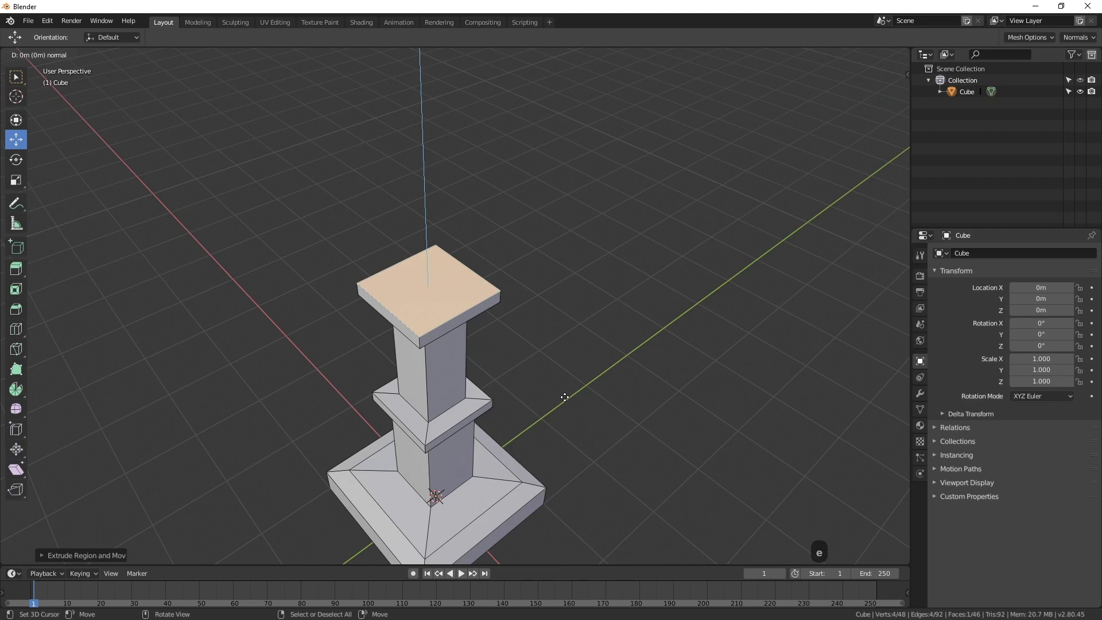
right_click(565, 397)
key("s")
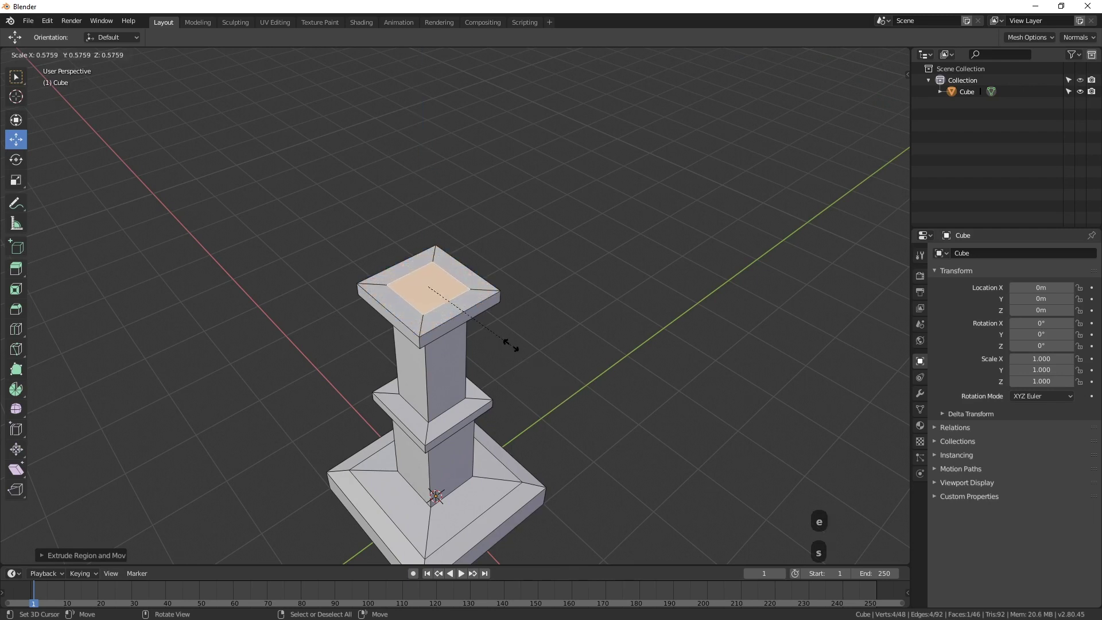
middle_click_drag(515, 379, 526, 358)
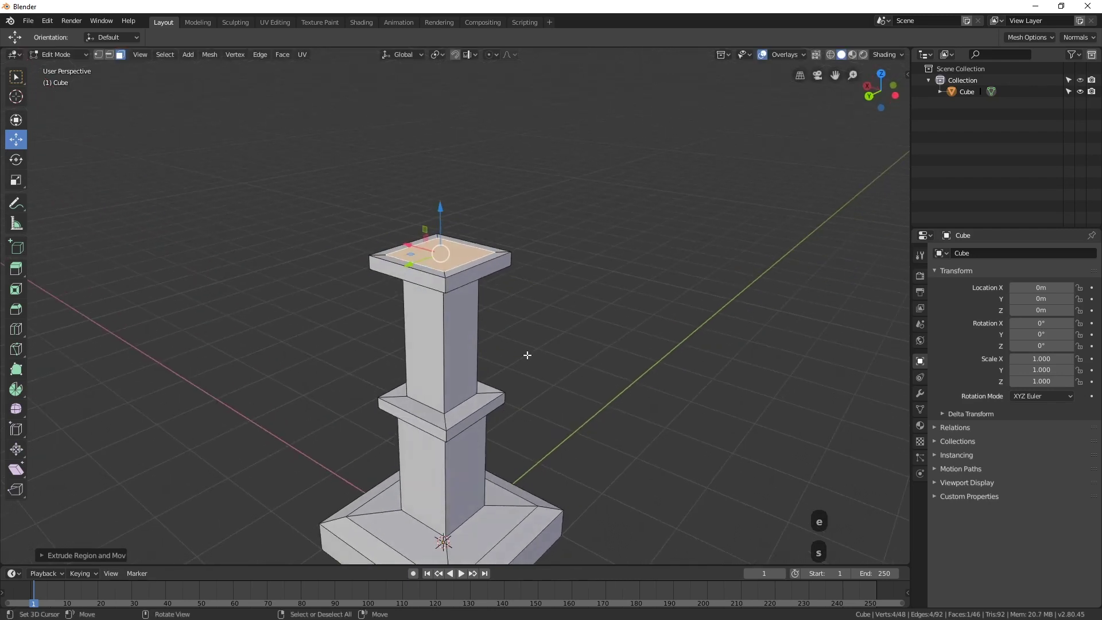
scroll(534, 347, "up", 3)
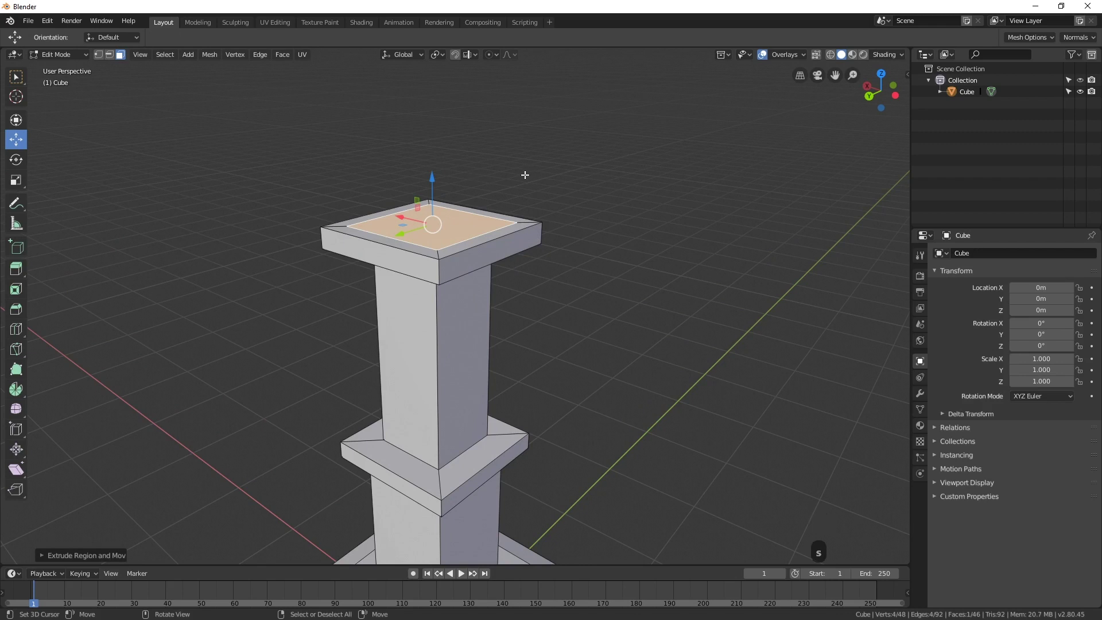
key("e")
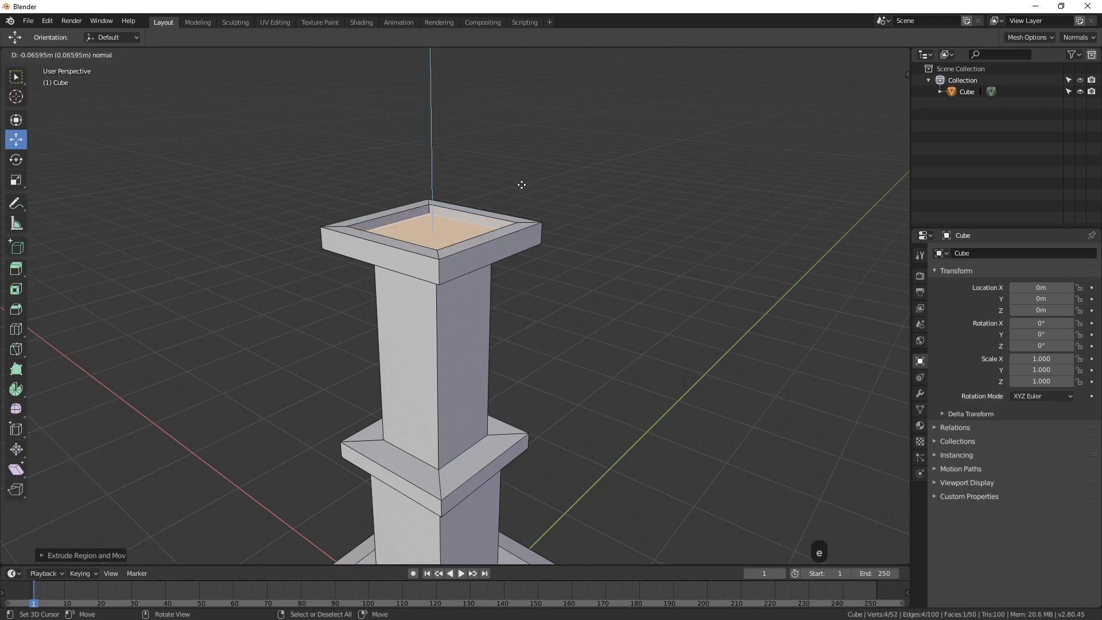
left_click(521, 184)
scroll(534, 216, "down", 3)
middle_click_drag(563, 261, 574, 287)
scroll(591, 305, "down", 2)
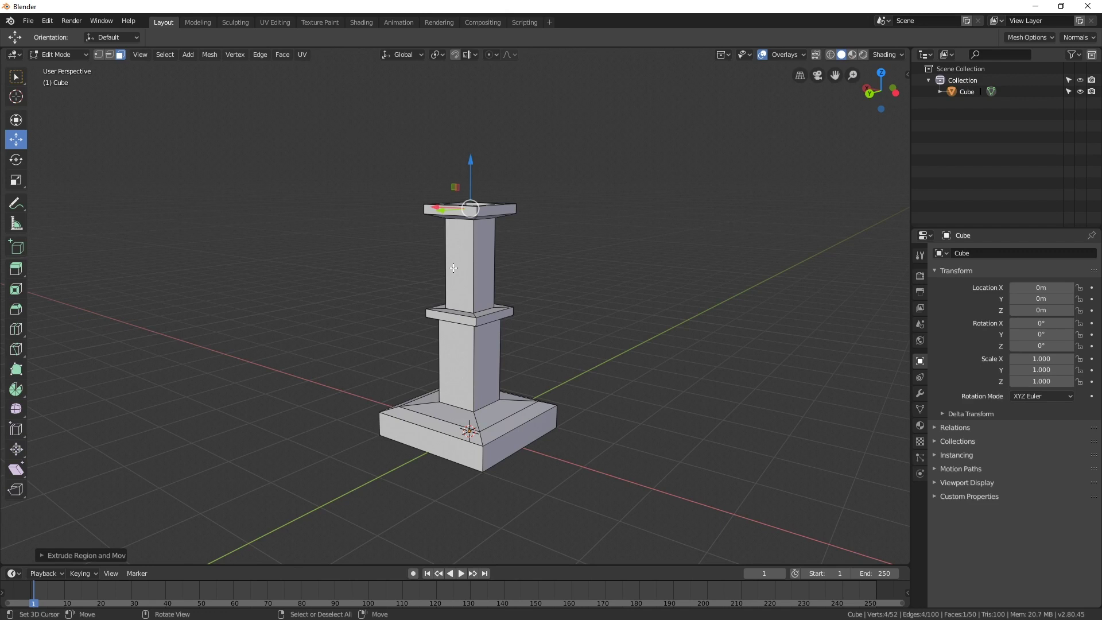
Add two closely spaced loop cuts around the lower pillar.
key("ctrl+r")
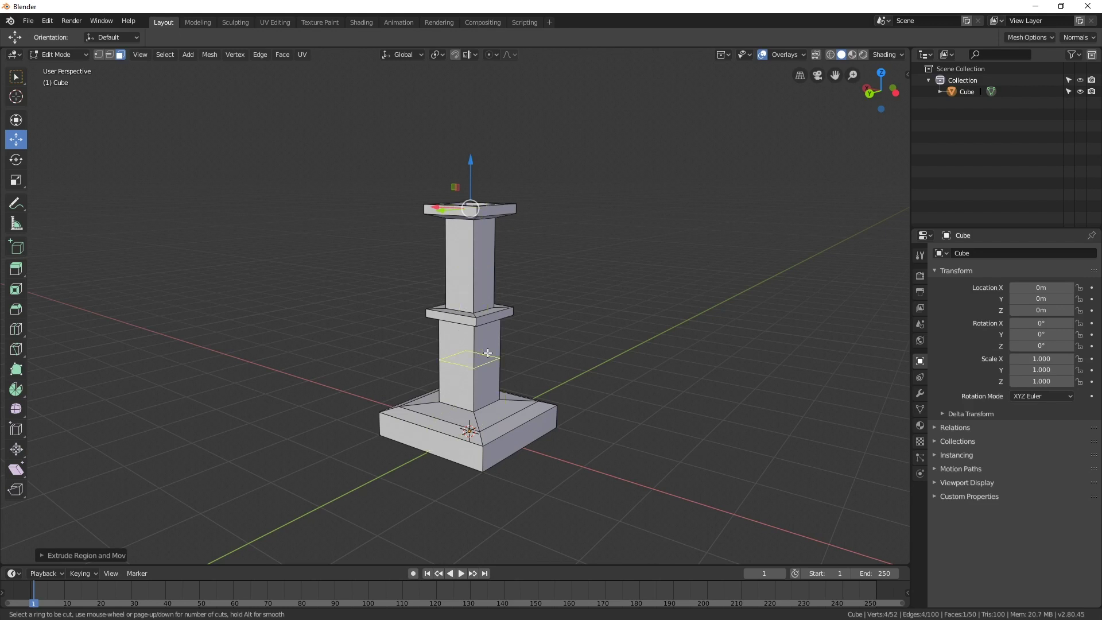
left_click(473, 364)
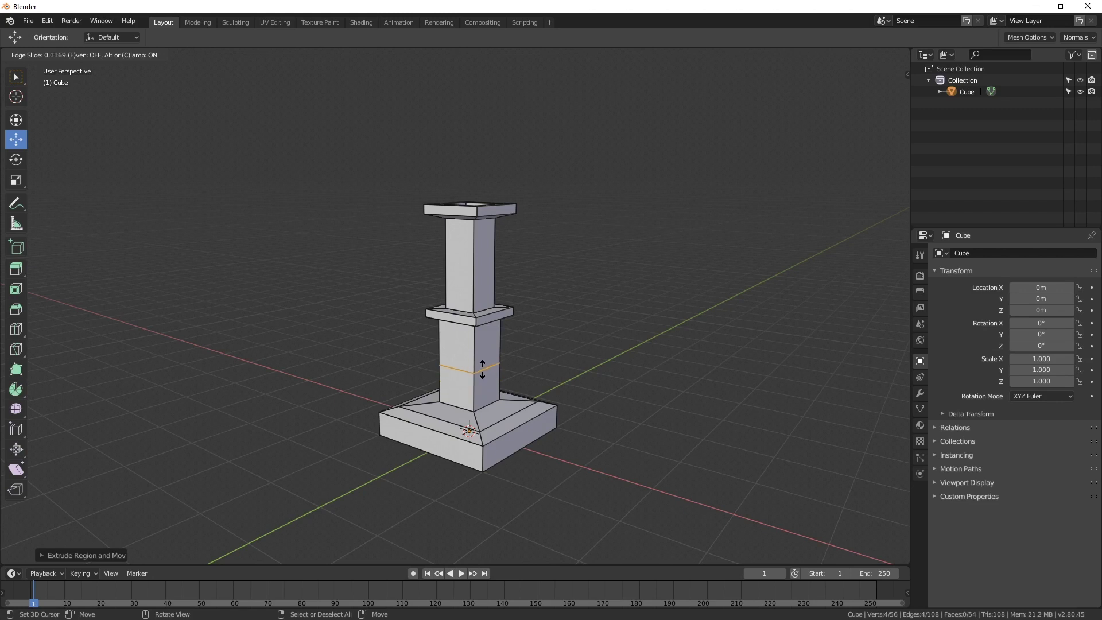
left_click(482, 368)
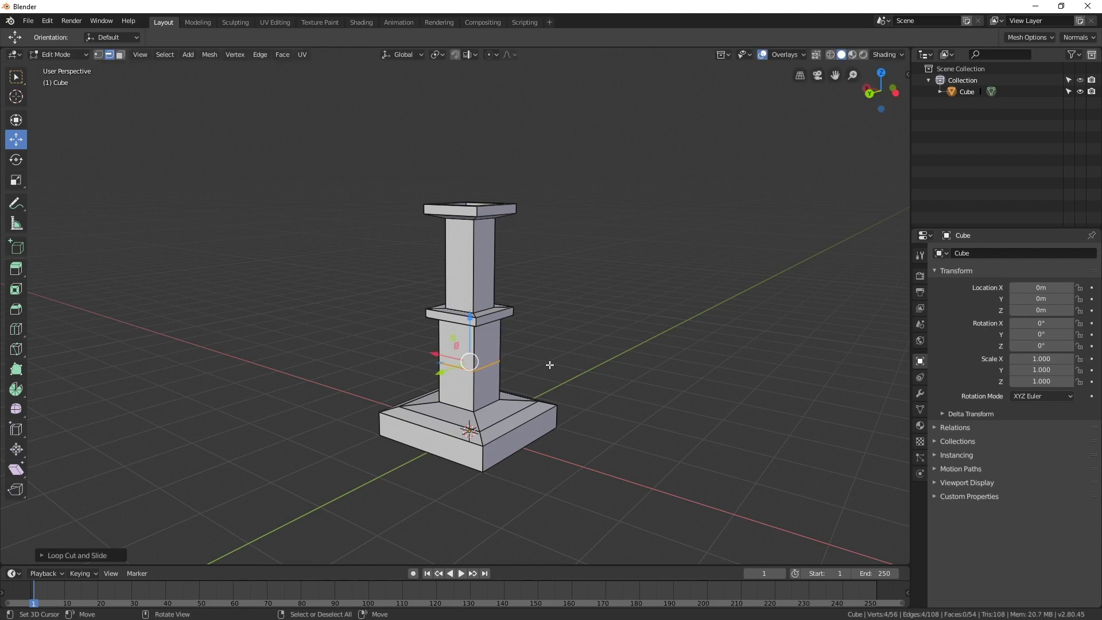
scroll(550, 365, "up", 4)
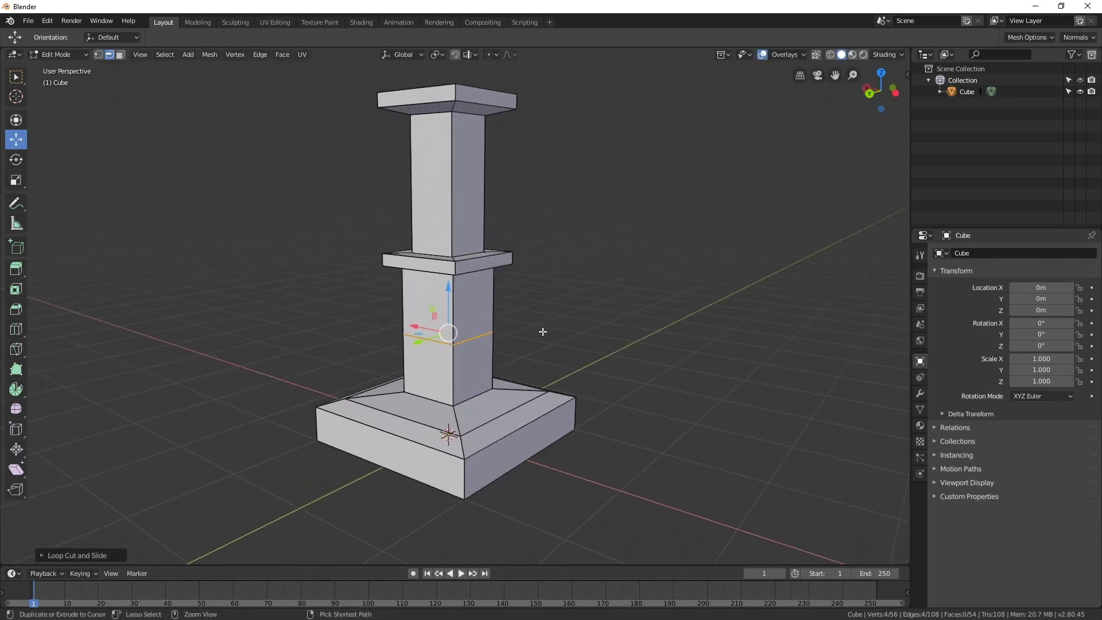
key("ctrl+r")
left_click(460, 300)
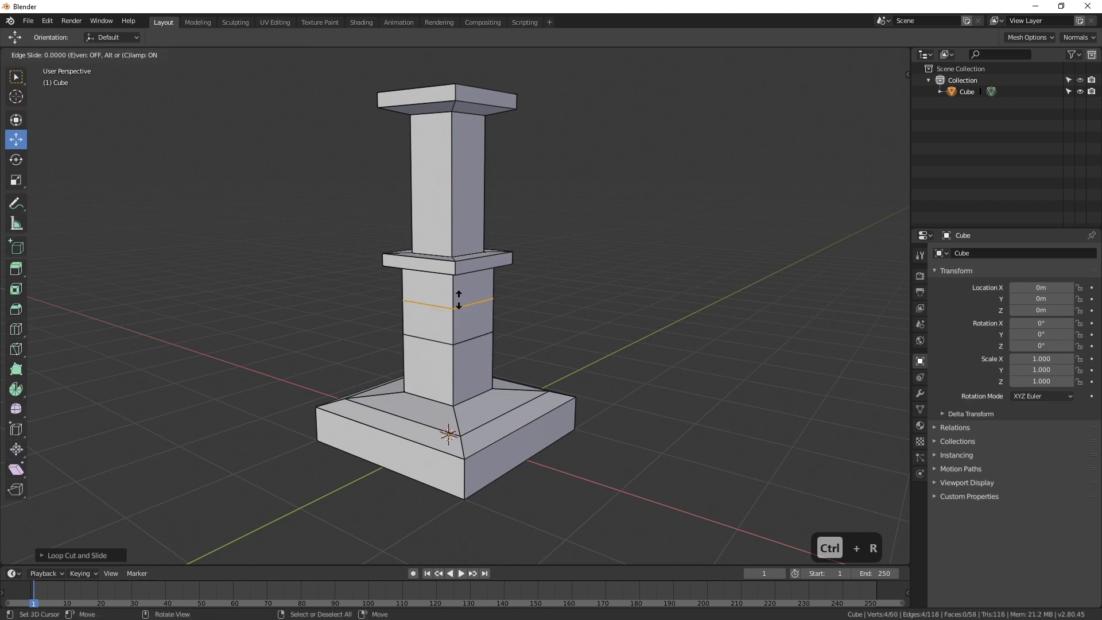
left_click(452, 324)
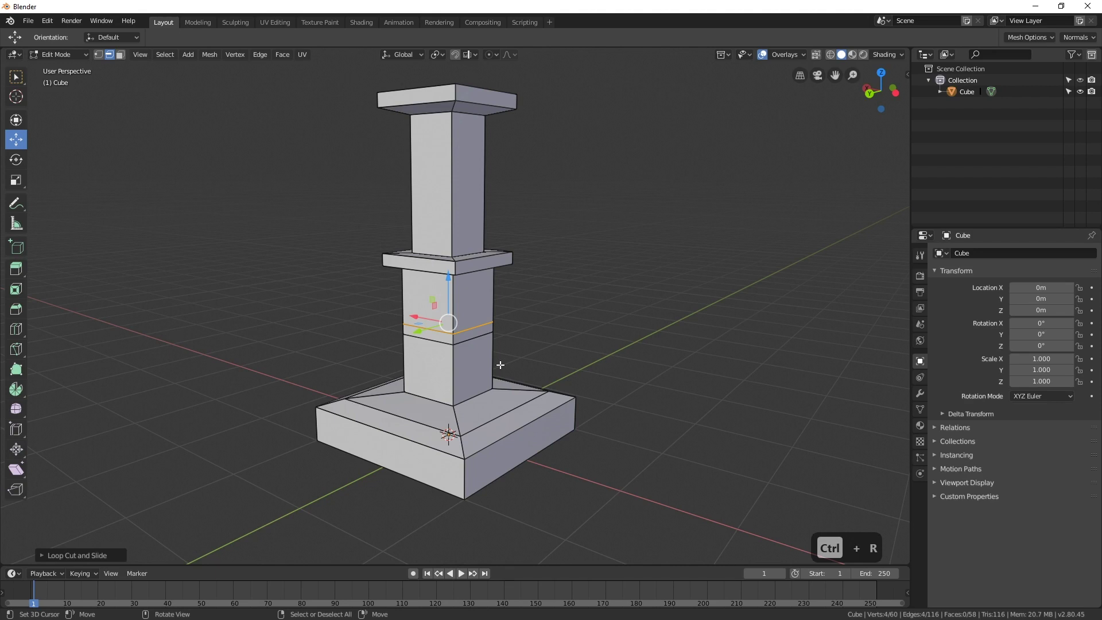
Add two closely spaced loop cuts around the upper pillar.
key("ctrl+r")
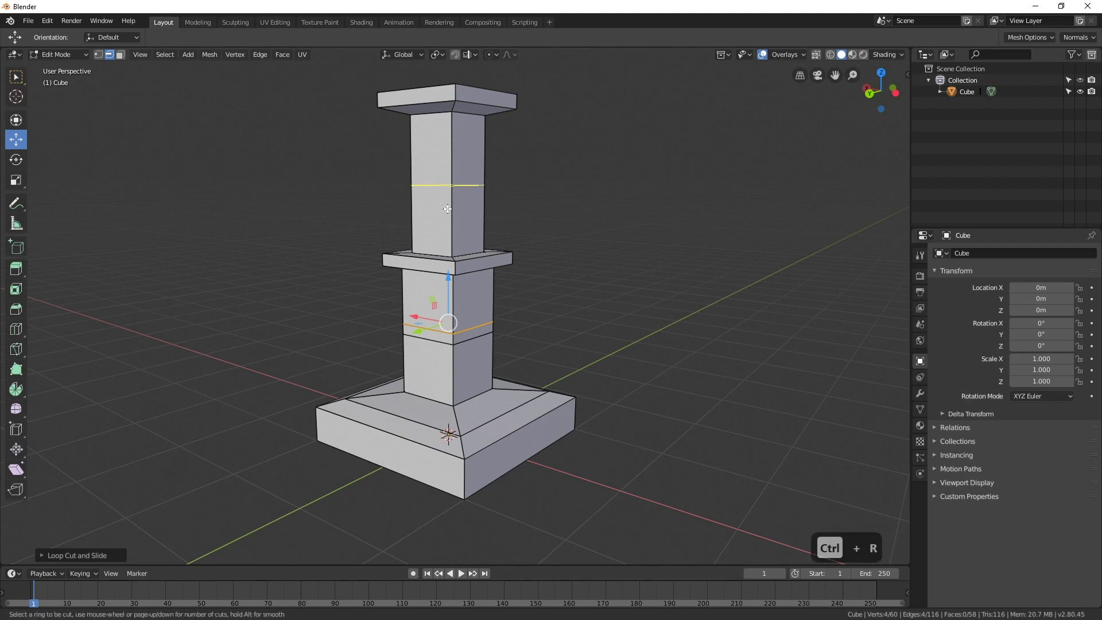
left_click(448, 209)
left_click(447, 209)
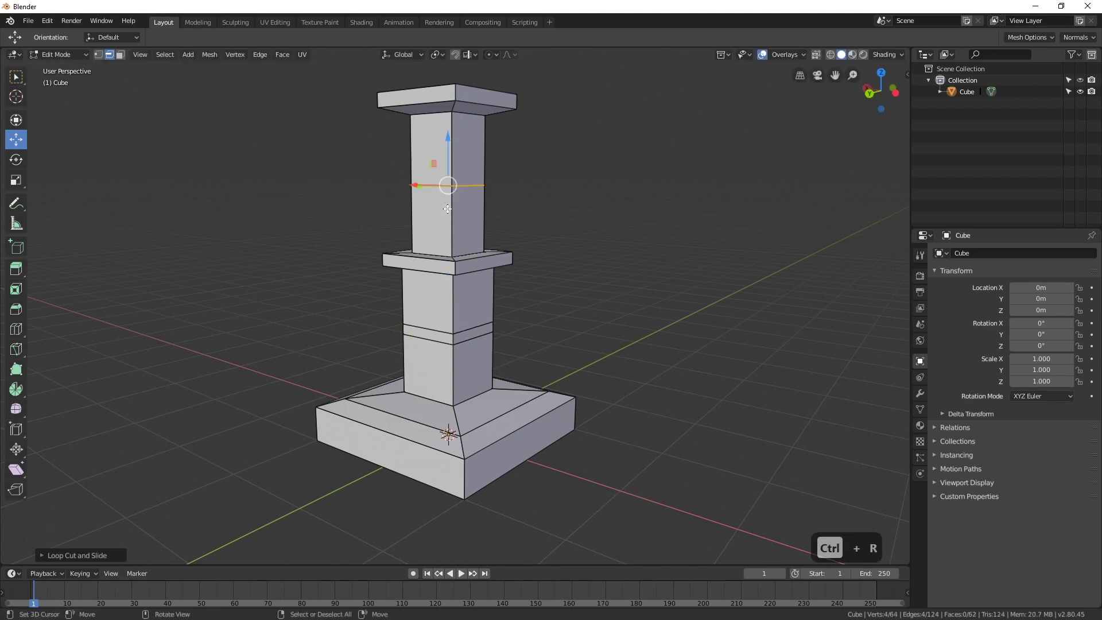
key("ctrl+r")
left_click(478, 214)
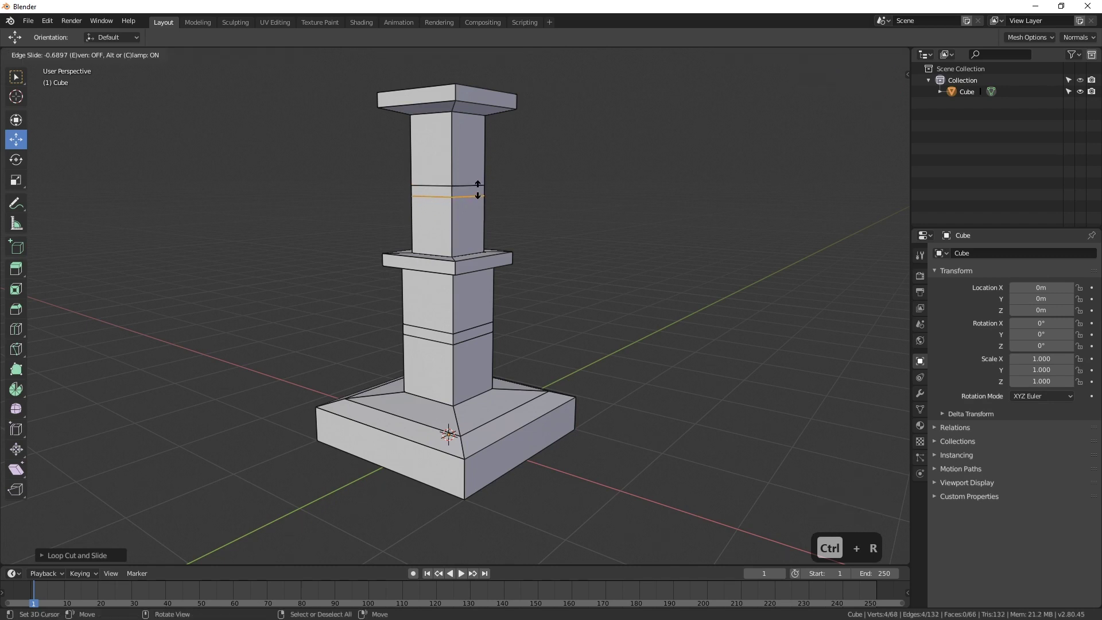
left_click(478, 191)
middle_click_drag(501, 265, 501, 186)
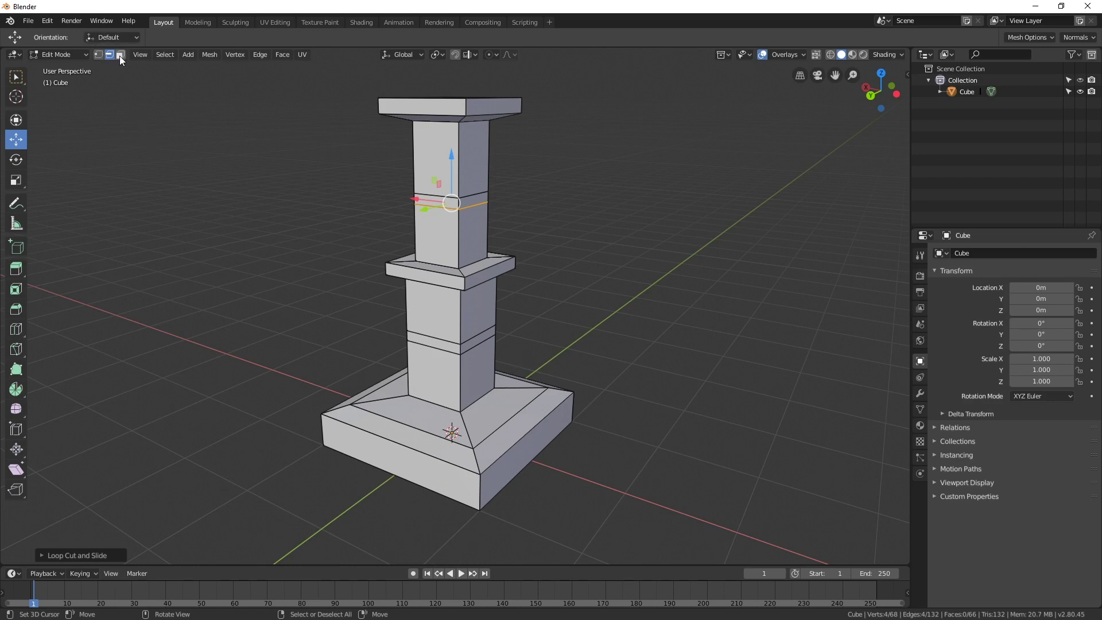
In face select mode, select the four faces of the upper column's thin band.
key("3")
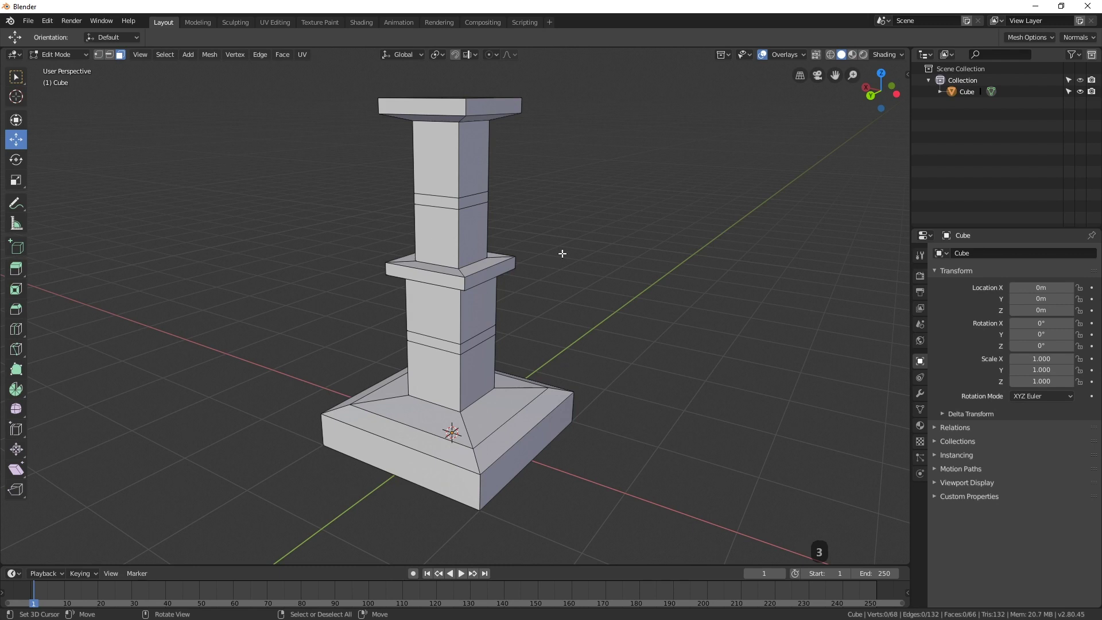
left_click(477, 199)
middle_click_drag(435, 207, 649, 225)
left_click(508, 212, "shift")
left_click(517, 208, "shift")
left_click(444, 168, "shift")
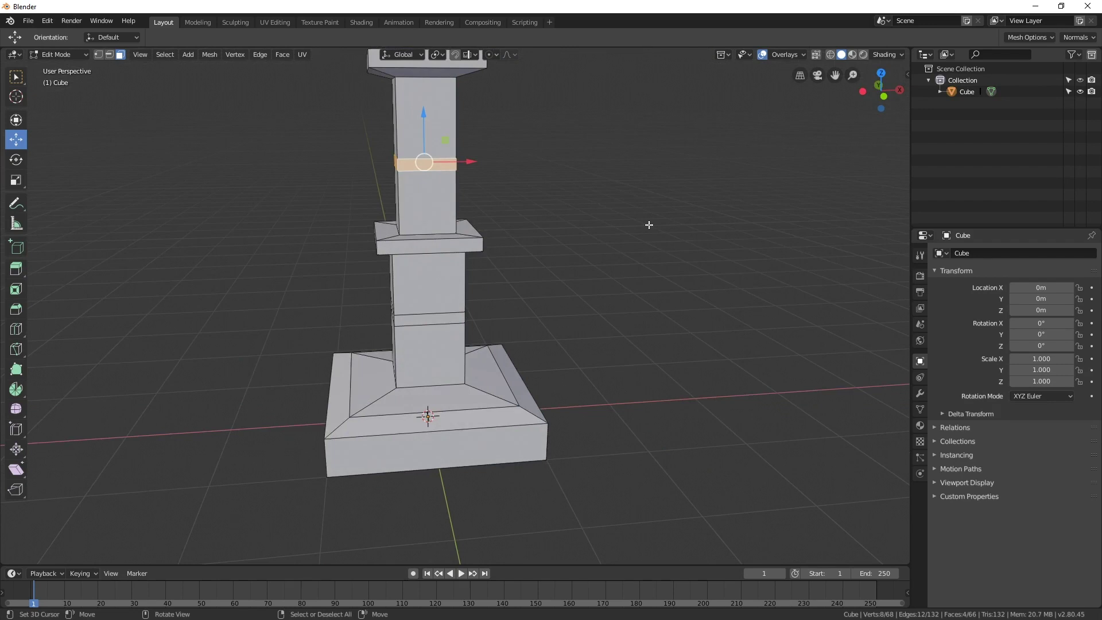
key("KP_Decimal")
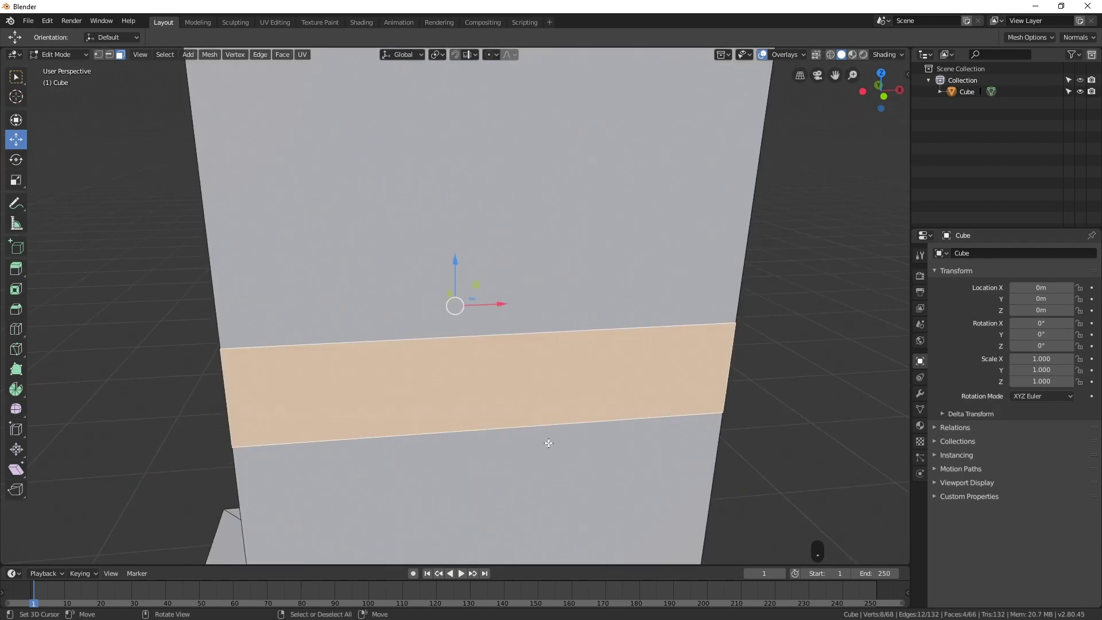
scroll(549, 442, "down", 3)
middle_click_drag(438, 419, 502, 403)
scroll(556, 408, "down", 3)
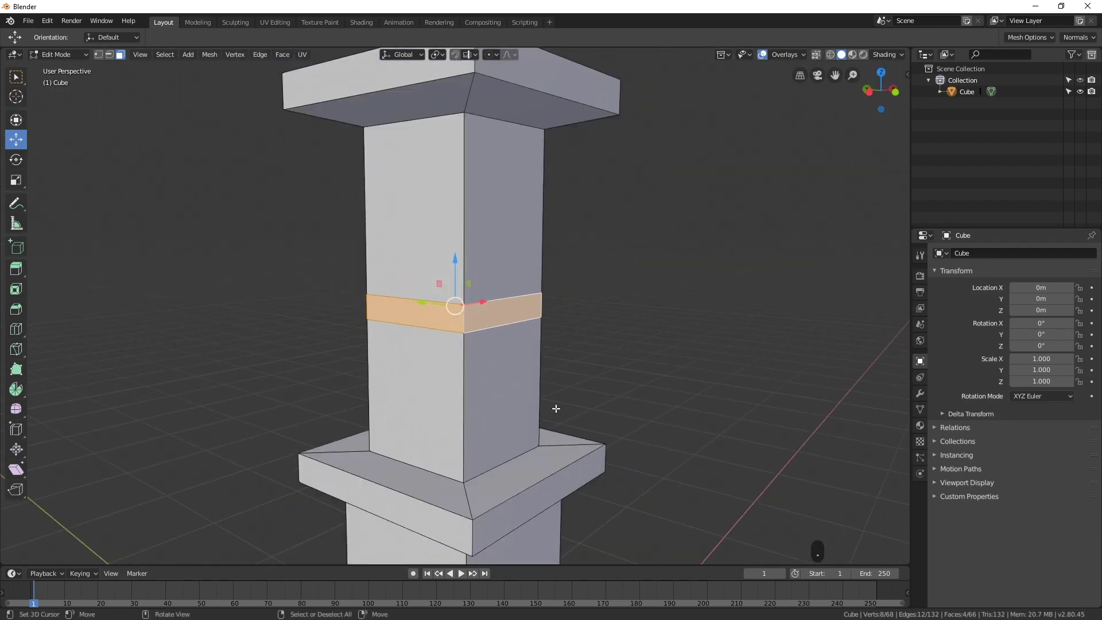
Extrude the band faces in place and scale them inward into a recessed groove.
key("e")
left_click(556, 408)
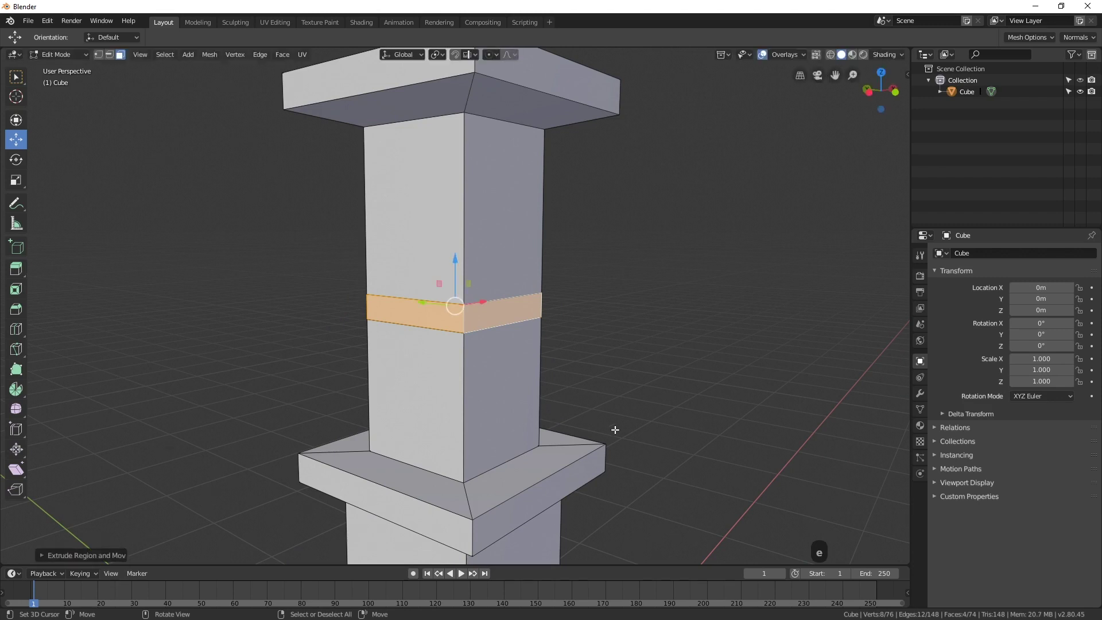
key("s")
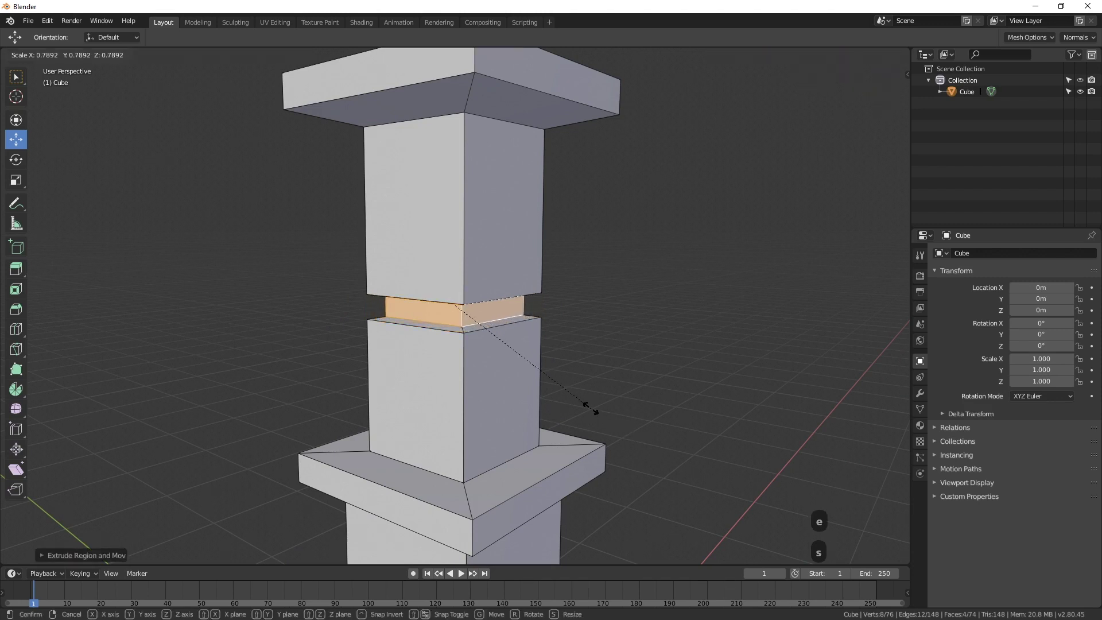
left_click(584, 404)
scroll(584, 407, "down", 5)
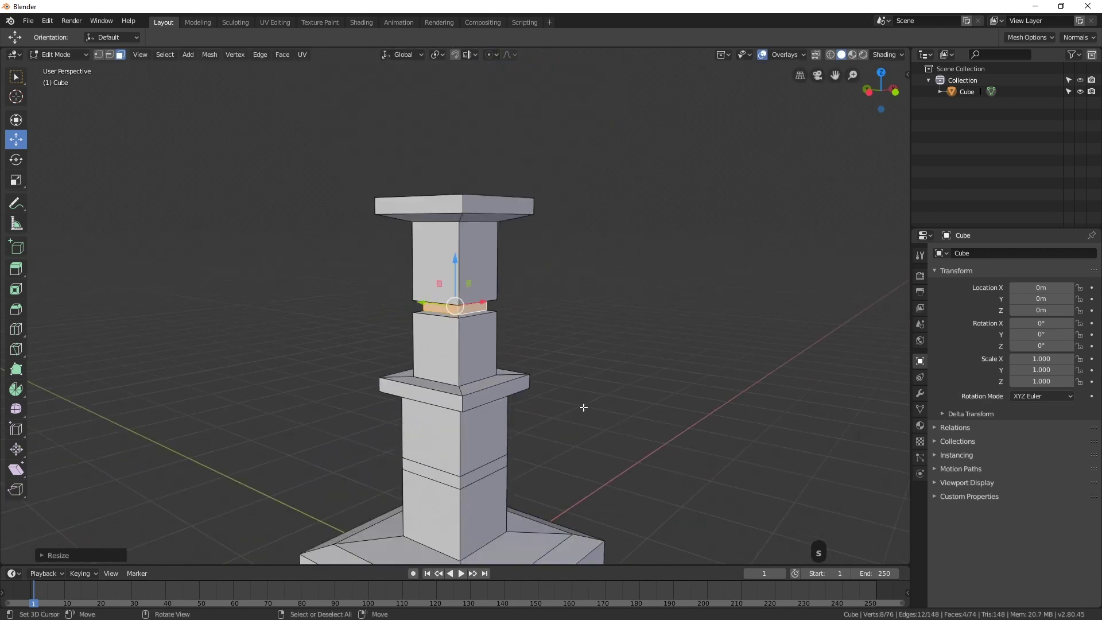
middle_click_drag(551, 482, 524, 346, "shift")
left_click(508, 340)
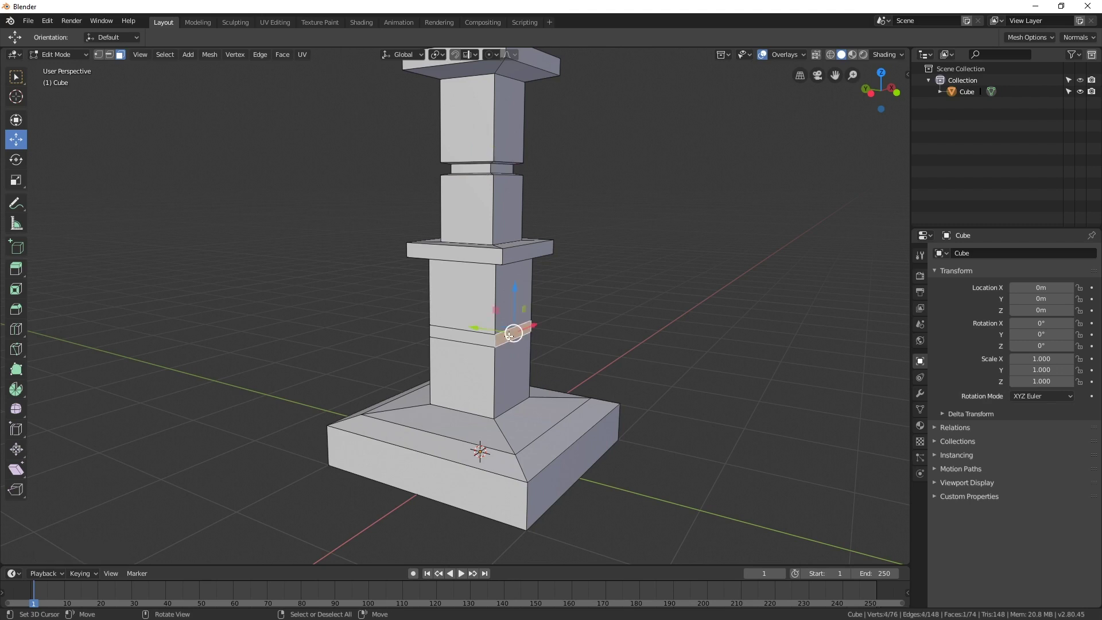
Select the lower band's four faces, extrude them and scale inward into a second groove.
left_click(478, 337, "shift")
middle_click_drag(477, 336, 554, 401)
left_click(422, 353, "shift")
key("e")
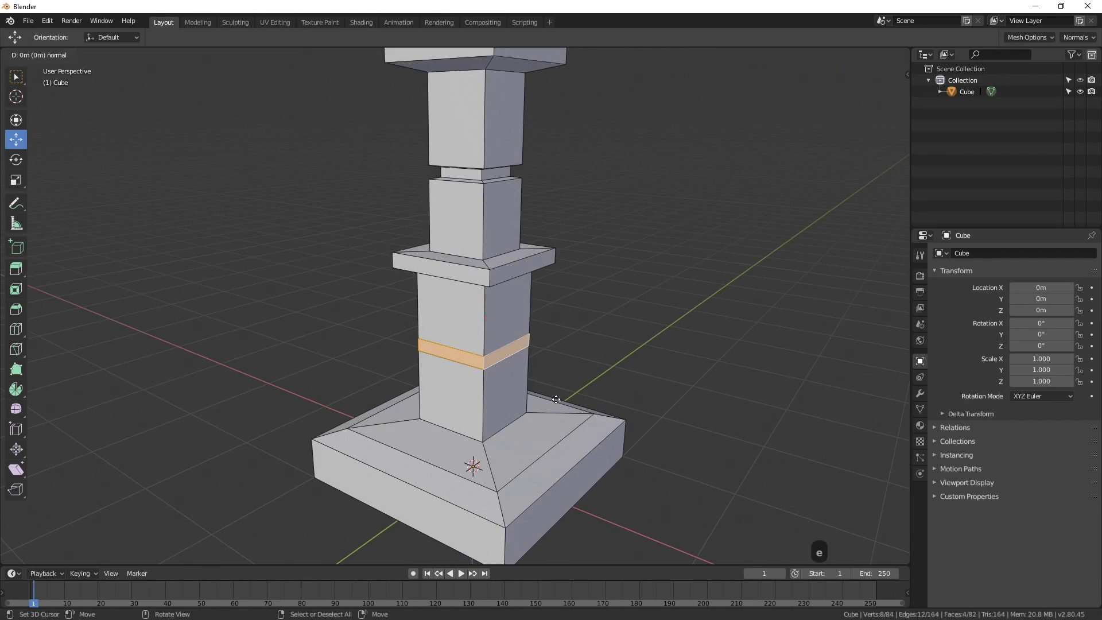
key("s")
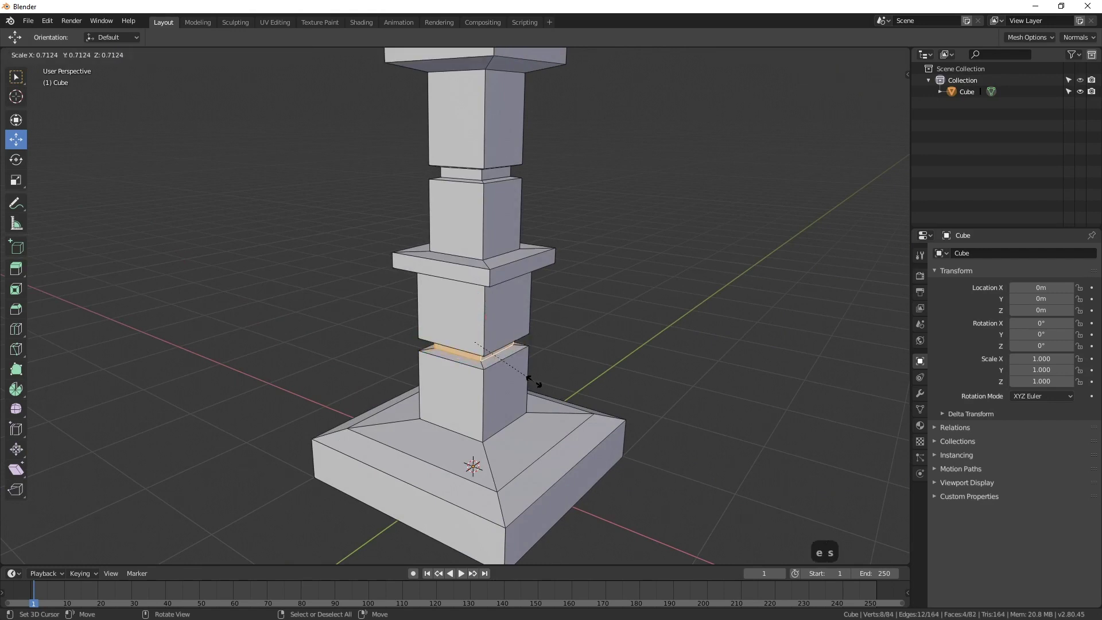
left_click(538, 386)
scroll(622, 401, "down", 5)
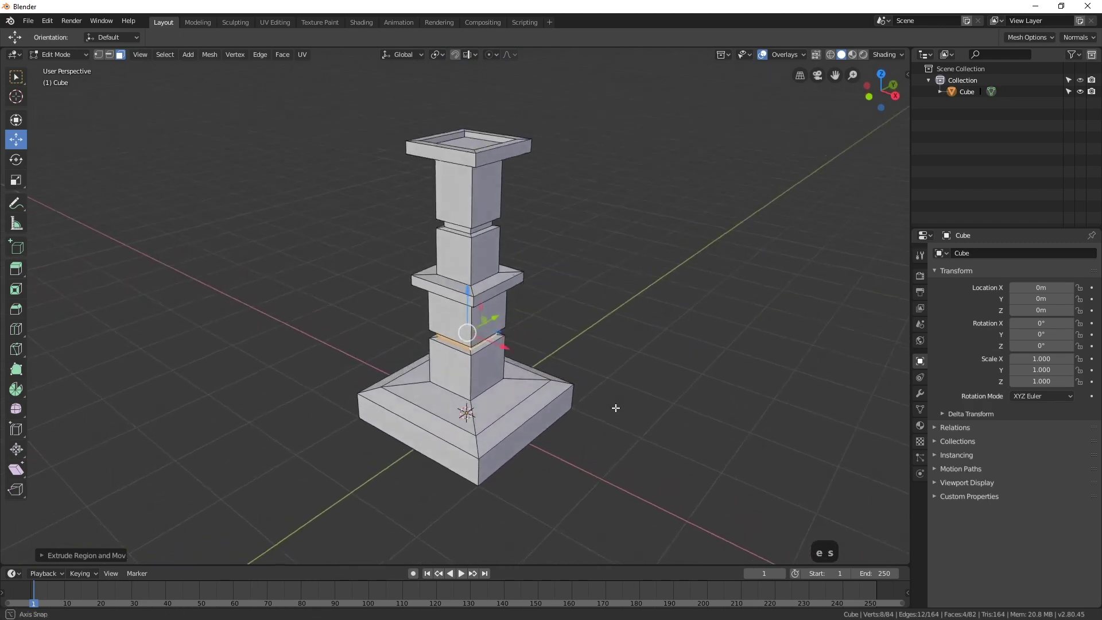
scroll(597, 396, "down", 2)
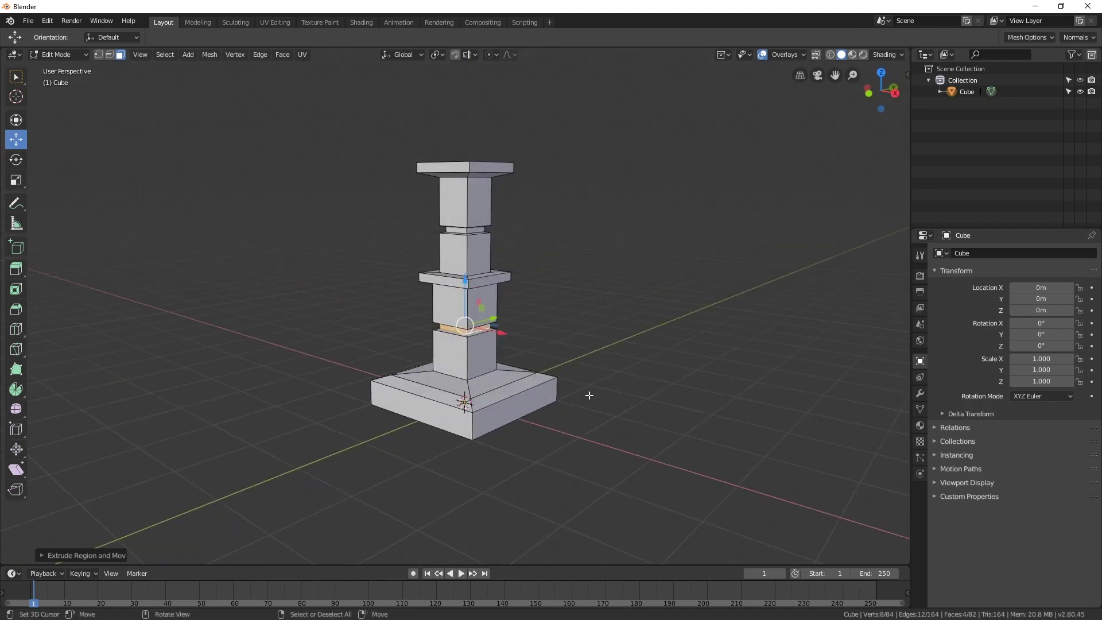
left_click(664, 391)
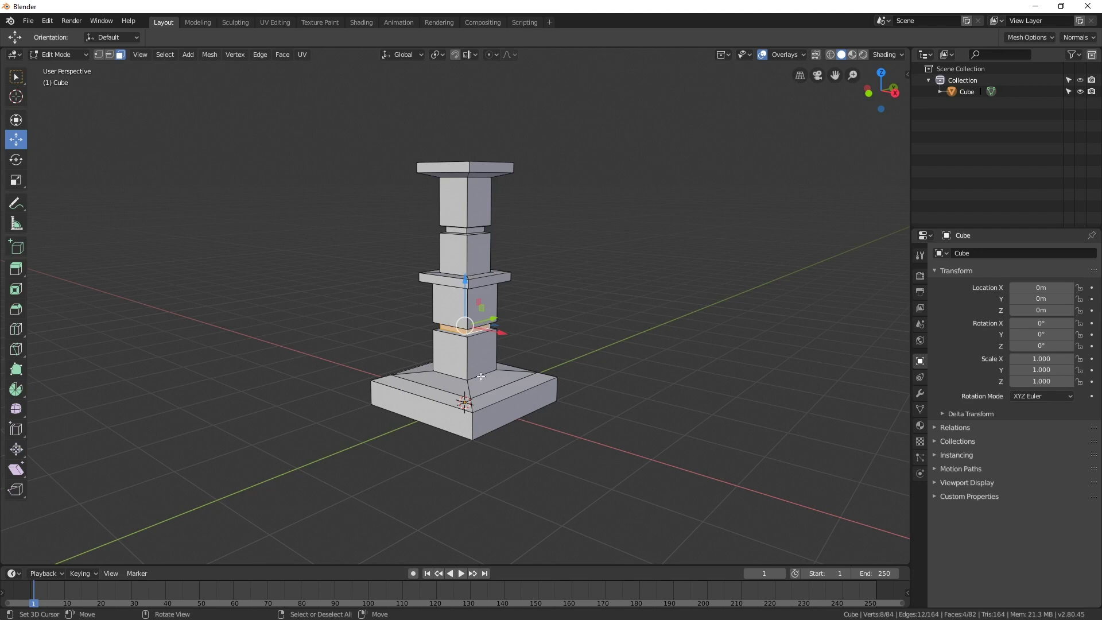
Toggle between Edit and Object Mode with Tab, ending in Object Mode.
left_click(73, 54)
key("Tab")
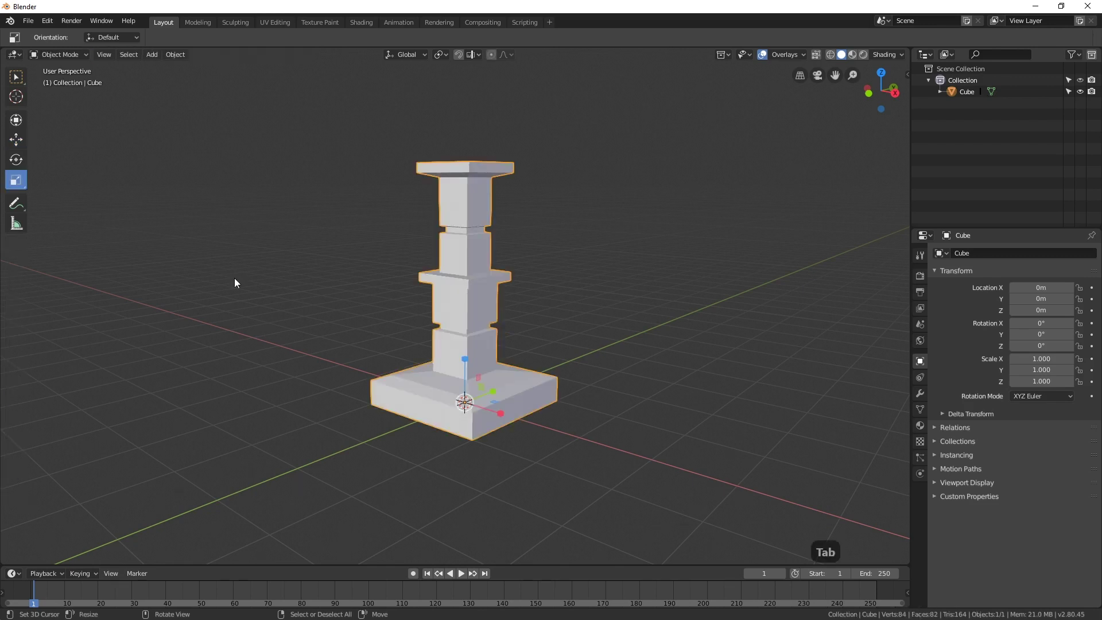
key("Tab")
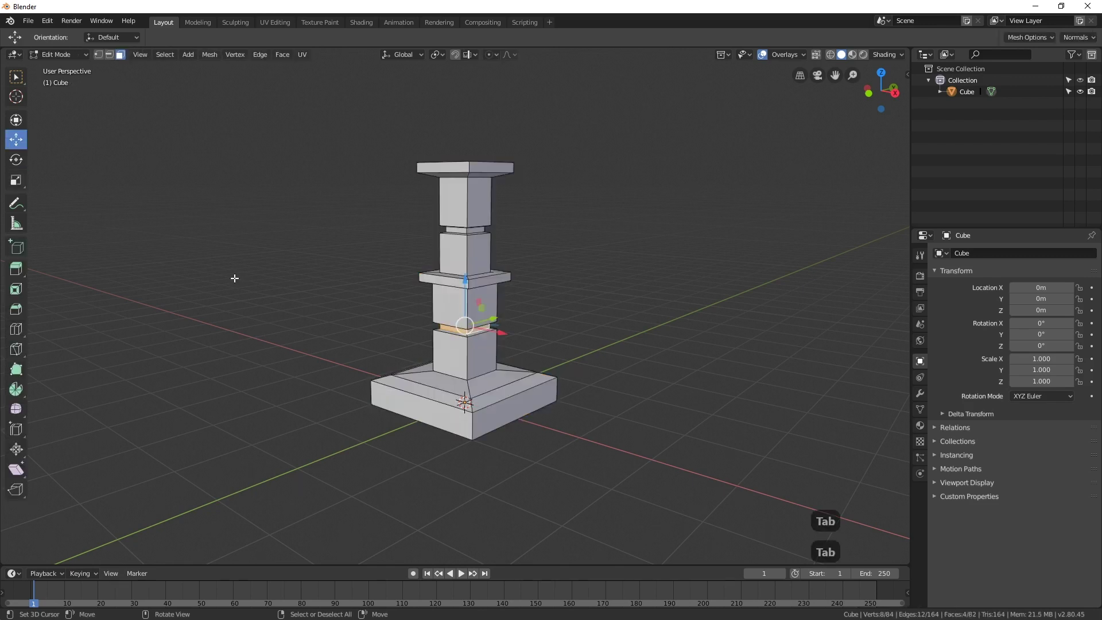
key("Tab")
key("Tab")
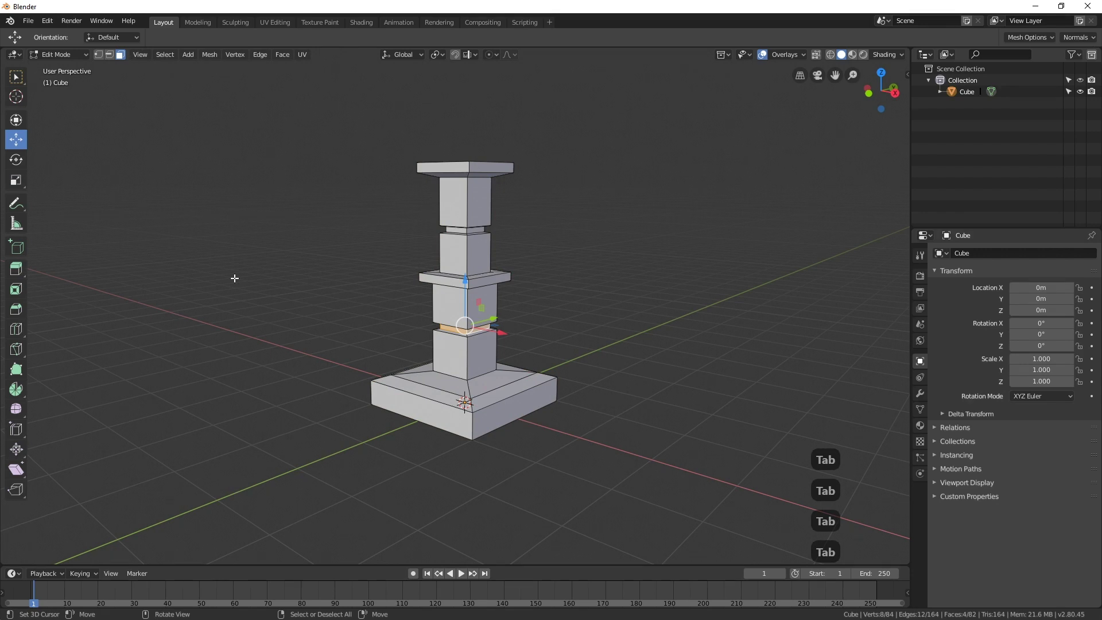
key("Tab")
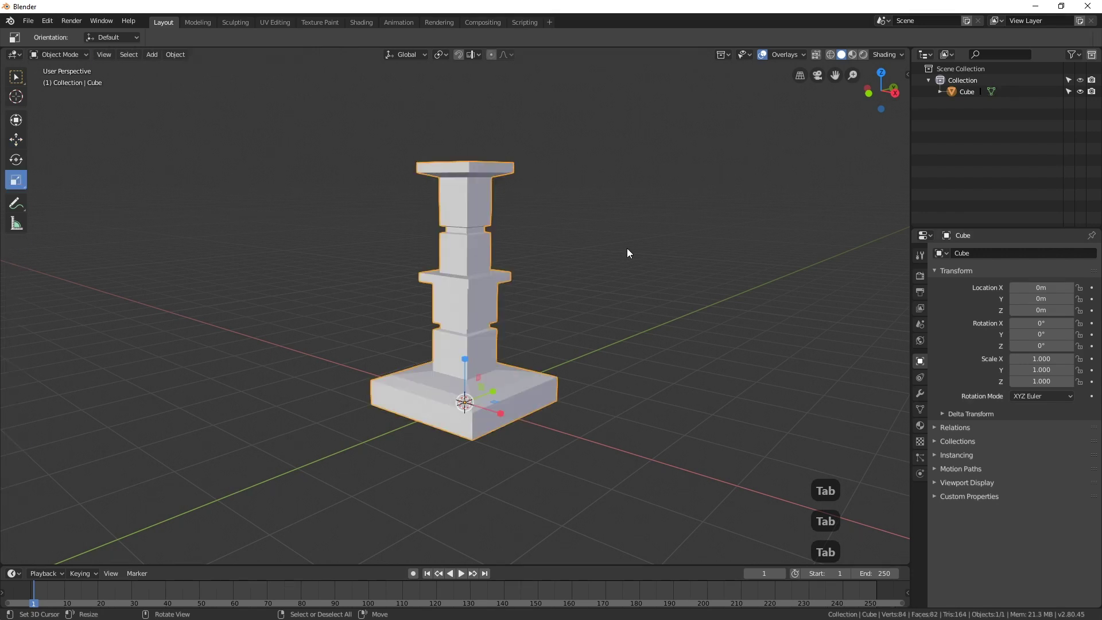
middle_click_drag(628, 248, 608, 338)
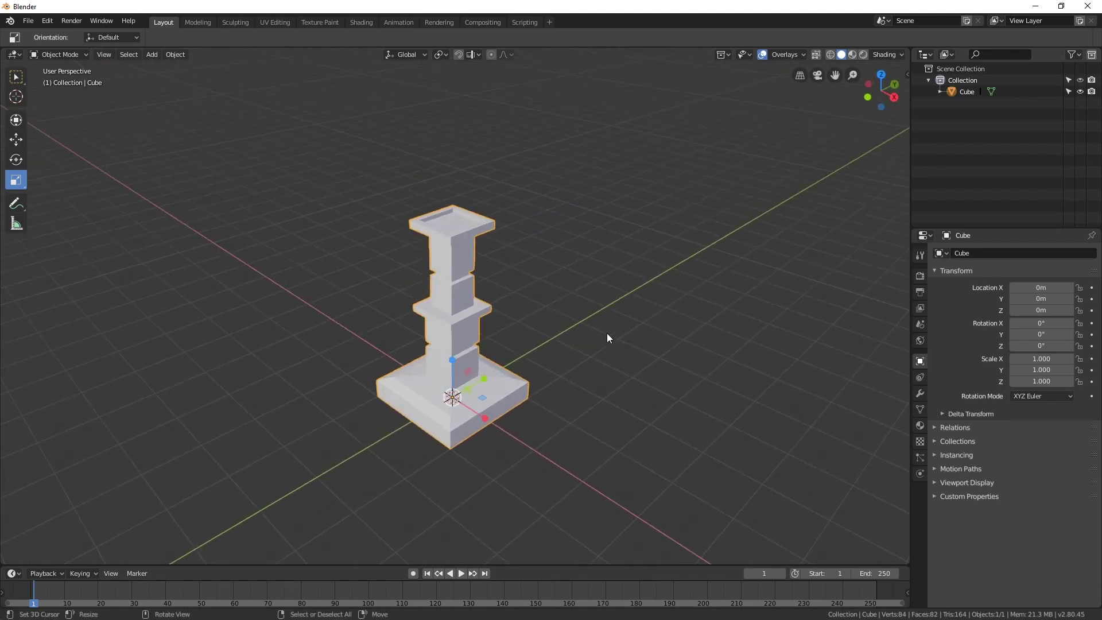
key("shift+a")
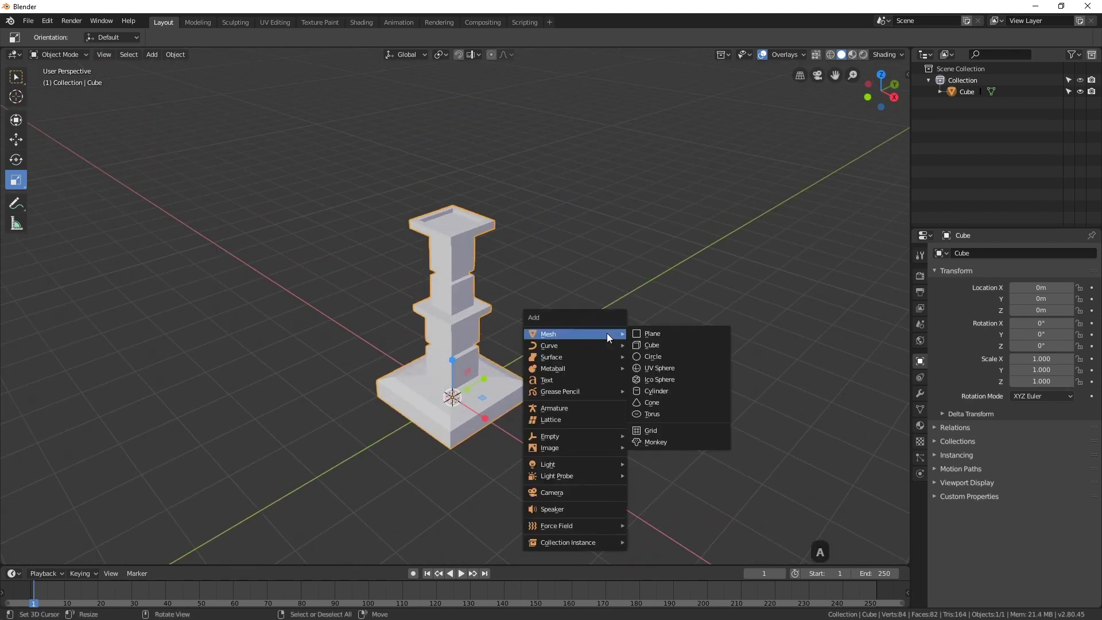
Add a mesh cylinder and raise it along Z to 4.5793 m above the top plate.
left_click(676, 393)
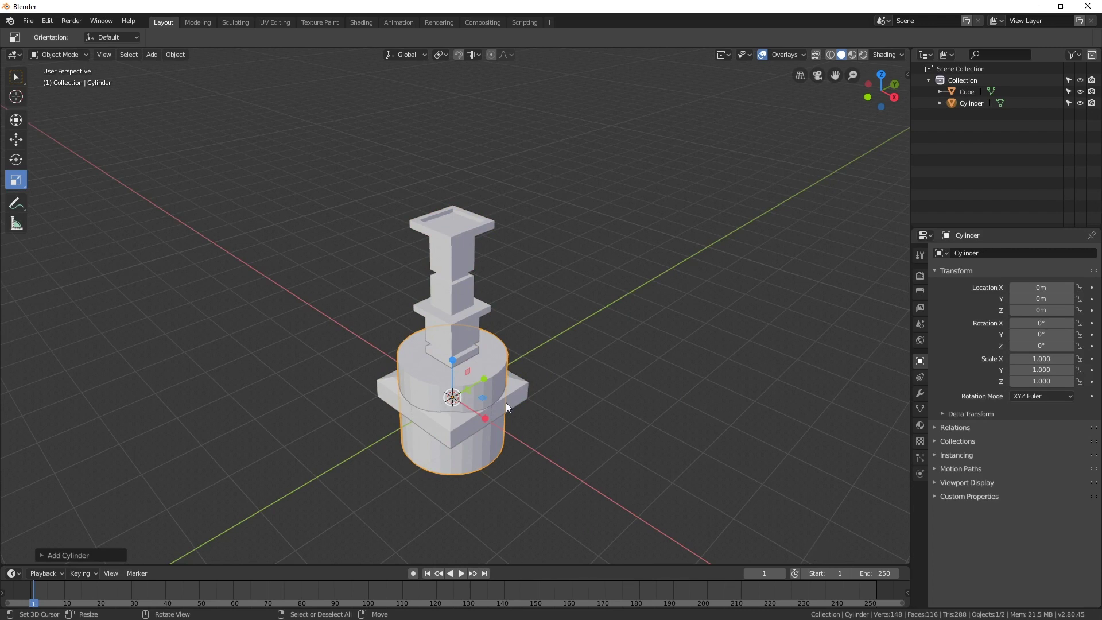
middle_click_drag(506, 402, 539, 388)
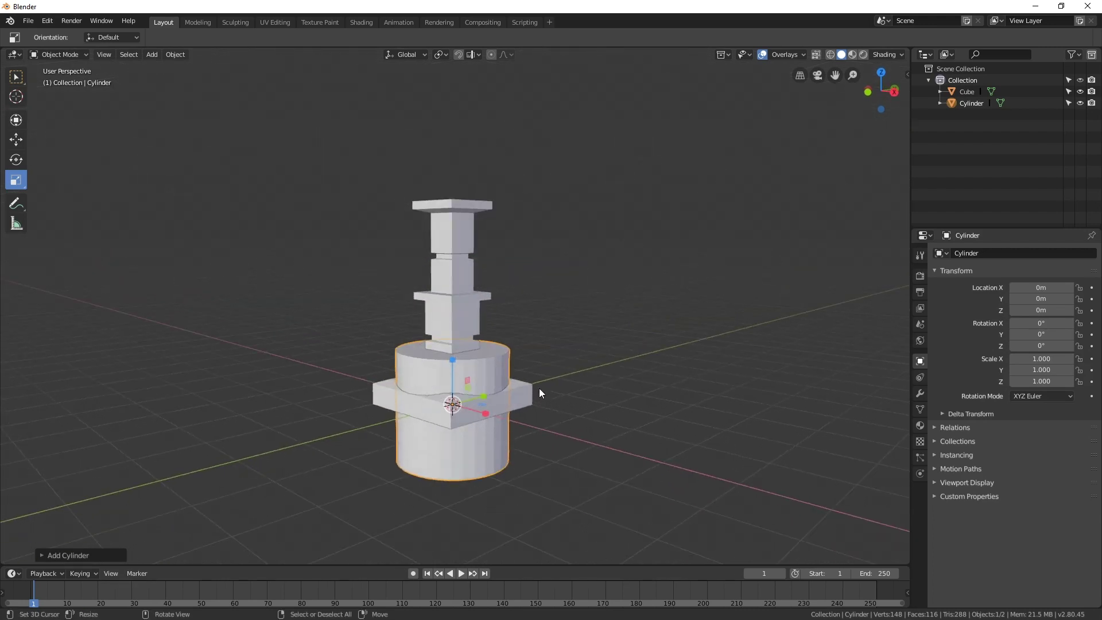
left_click(16, 141)
left_click_drag(453, 360, 453, 95)
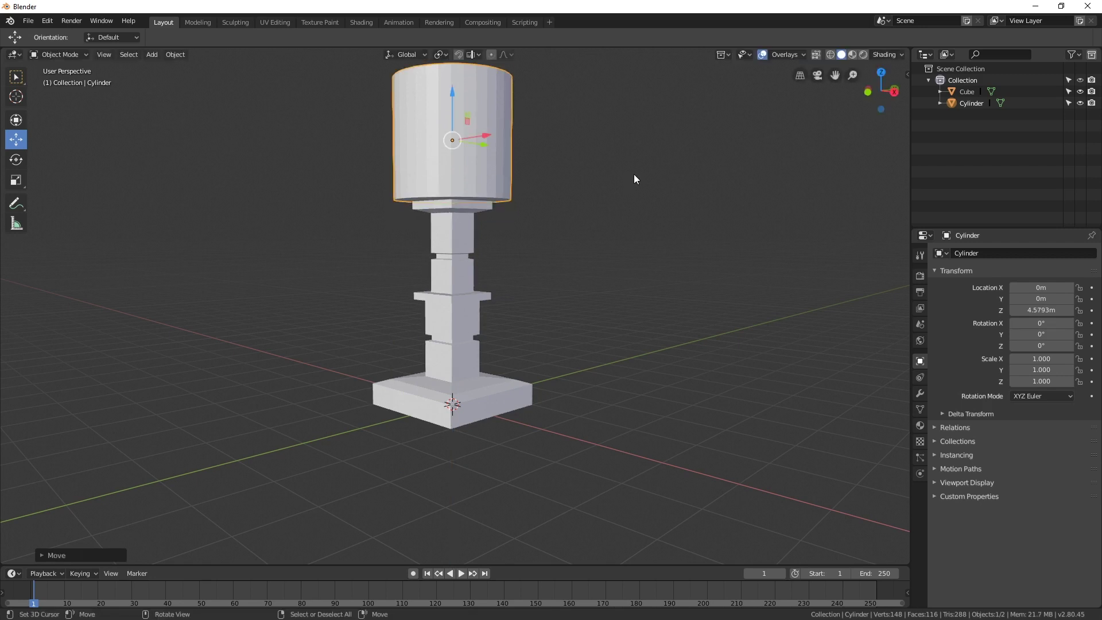
Scale the cylinder to 0.344 and lower it onto the pillar top at Z 3.8341 m.
middle_click_drag(633, 174, 678, 412)
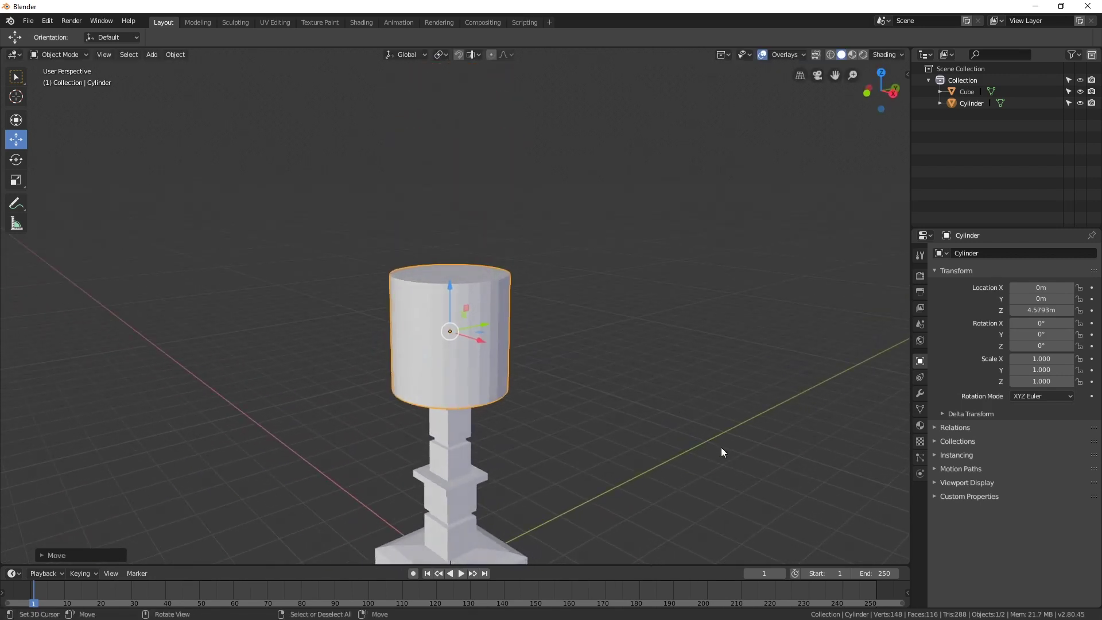
key("s")
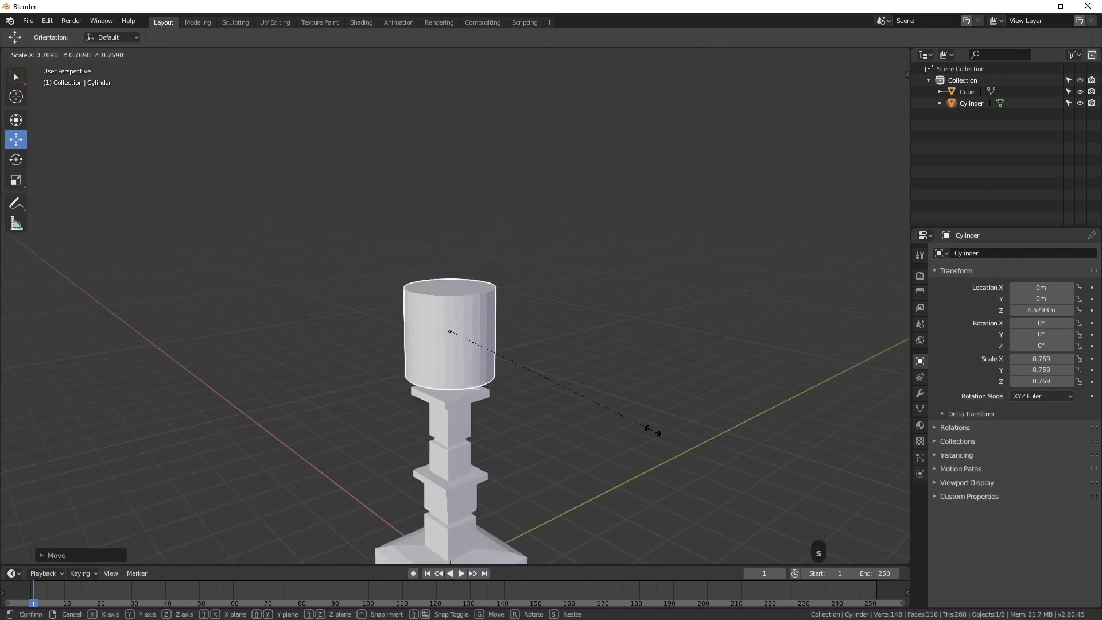
left_click(534, 387)
left_click_drag(454, 280, 447, 326)
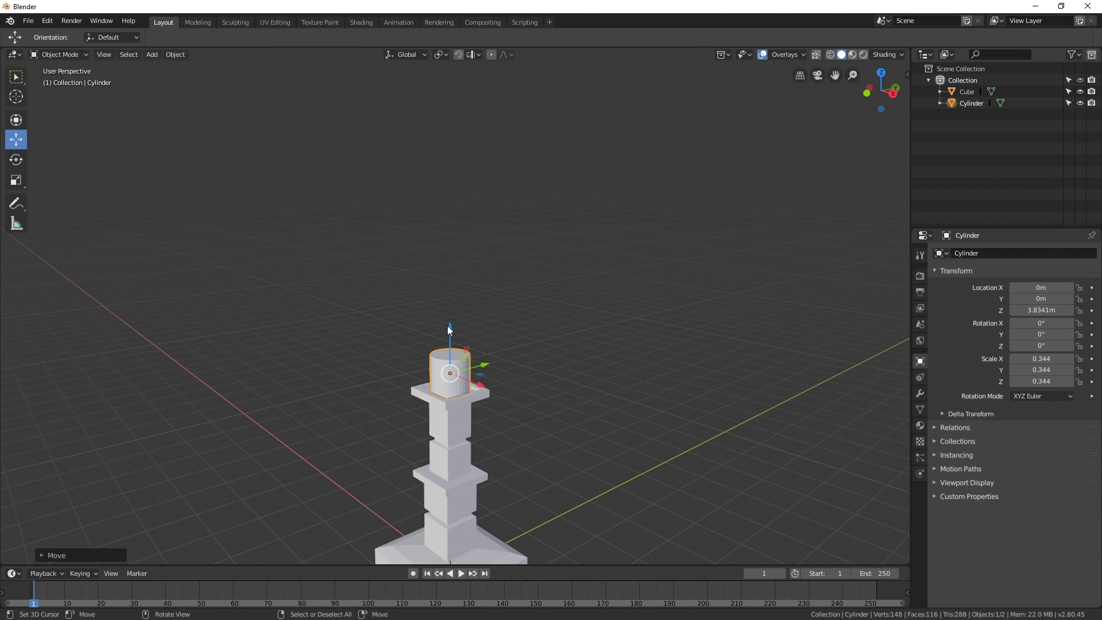
Frame the view on the seated cylinder and enter Edit Mode on its mesh.
key("KP_Decimal")
scroll(449, 336, "down", 3)
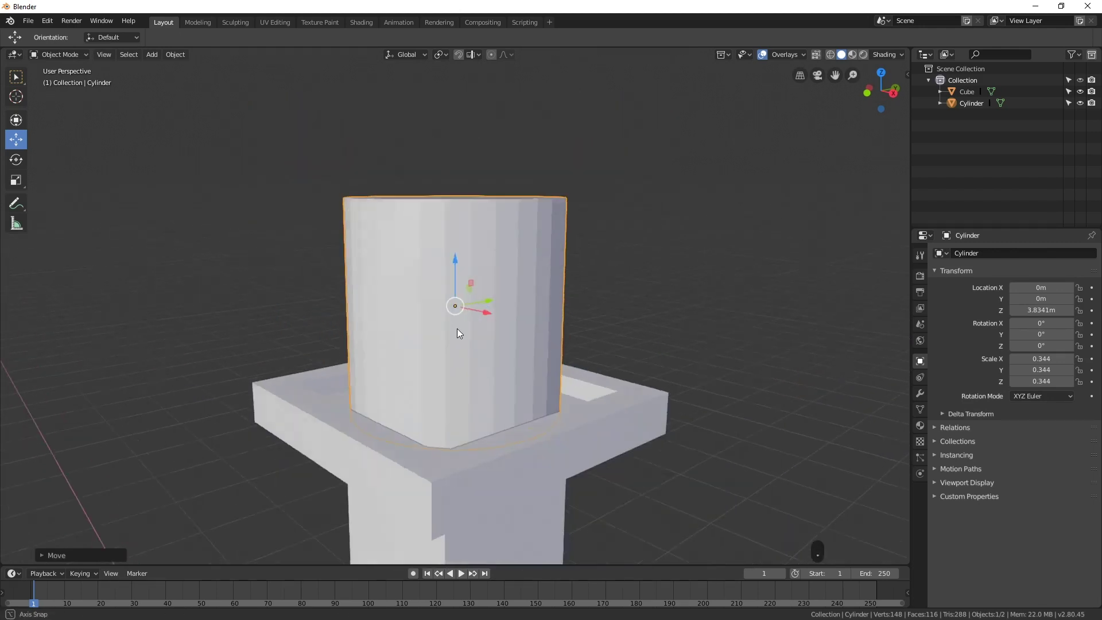
mouse_move(457, 328)
middle_mouse_down()
mouse_move(458, 302)
mouse_move(438, 376)
mouse_move(381, 369)
mouse_move(463, 349)
middle_mouse_up()
scroll(462, 350, "down", 4)
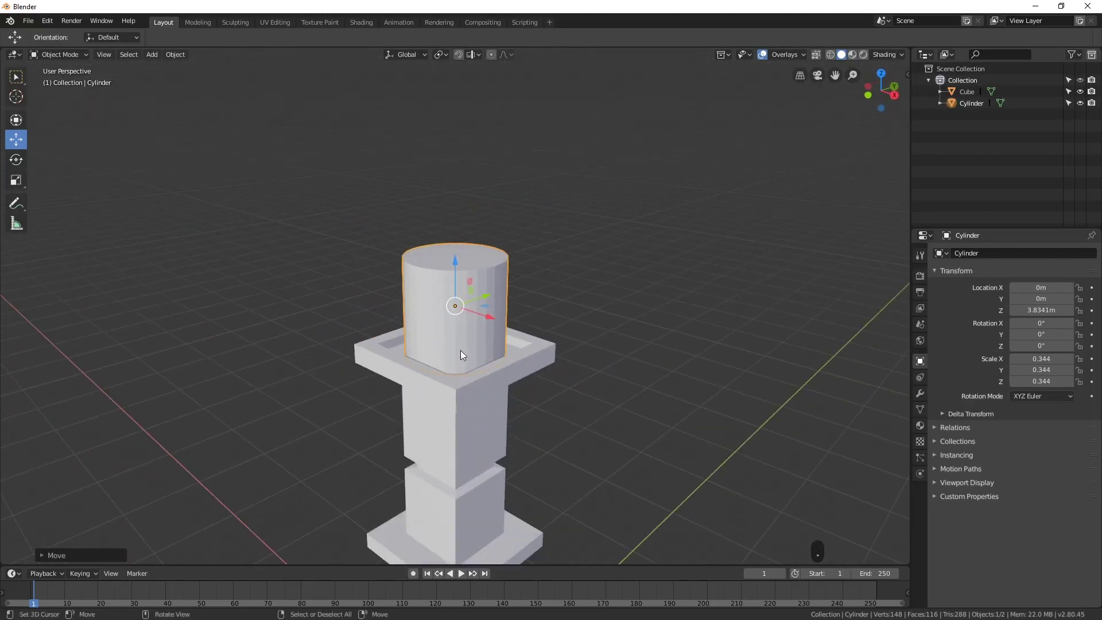
scroll(476, 368, "down", 2)
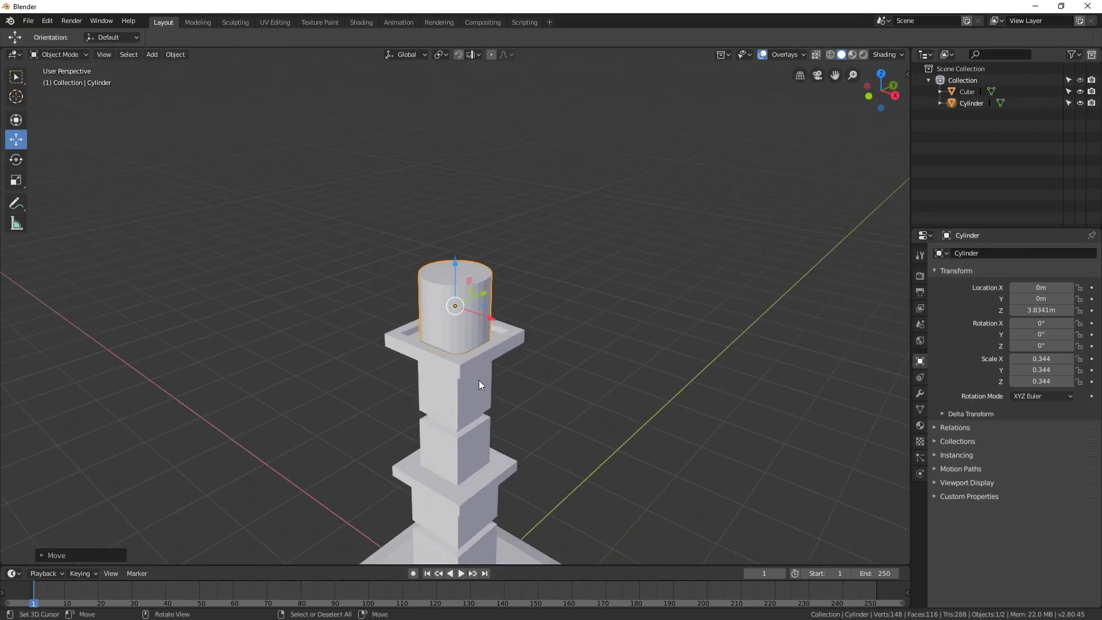
mouse_move(550, 412)
middle_mouse_down()
mouse_move(543, 393)
mouse_move(542, 416)
middle_mouse_up()
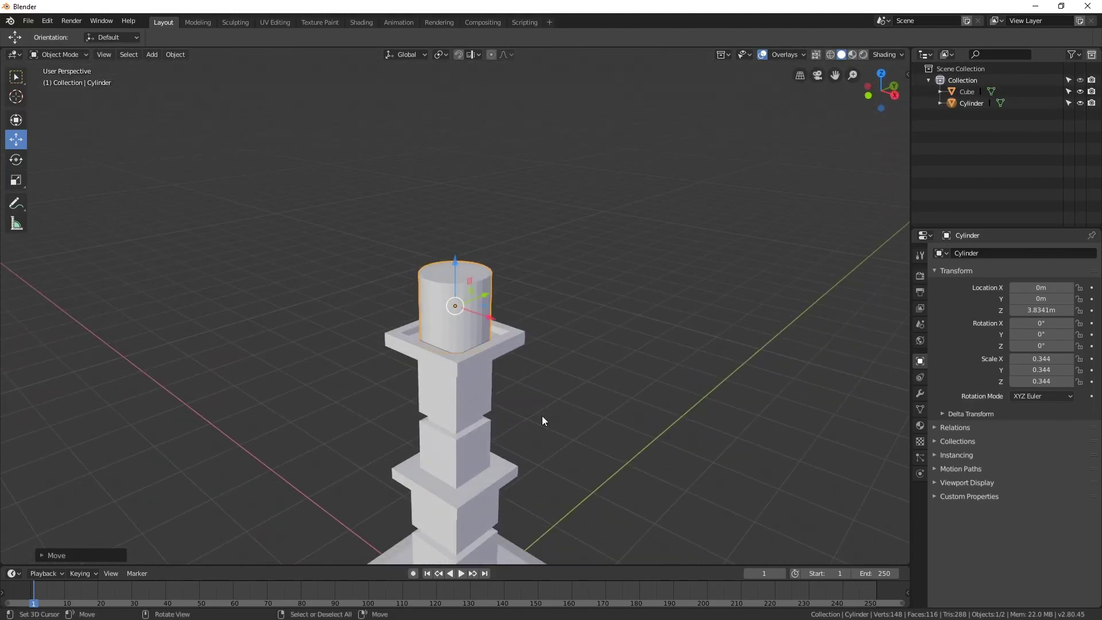
key("Tab")
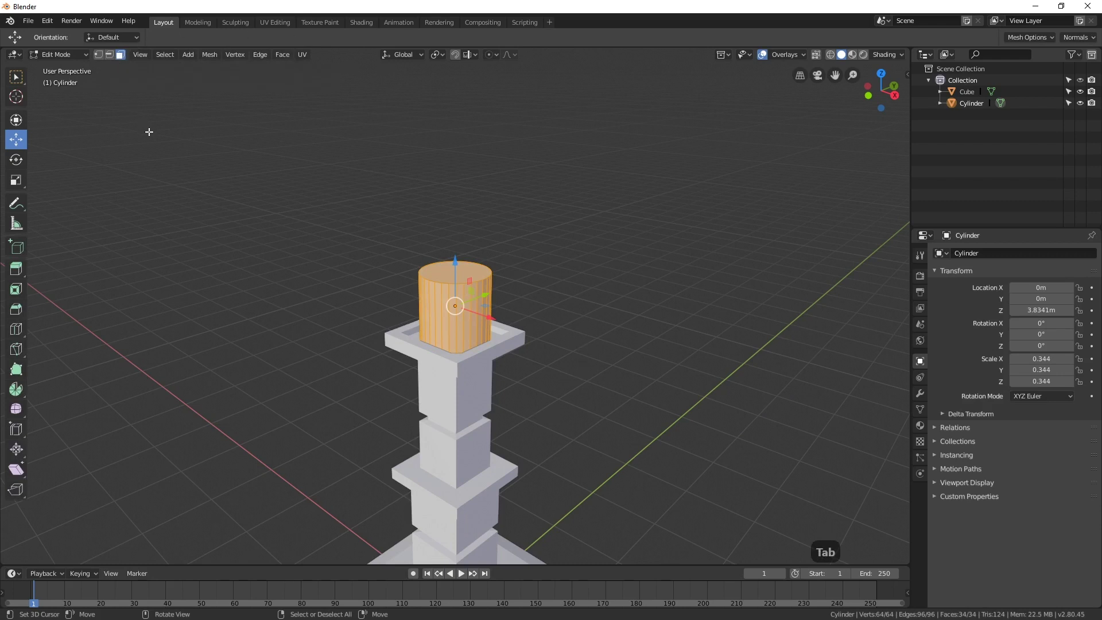
Raise the cylinder's top face about 1.1 m into a tall candle, then return to Object Mode.
key("3")
left_click(436, 273)
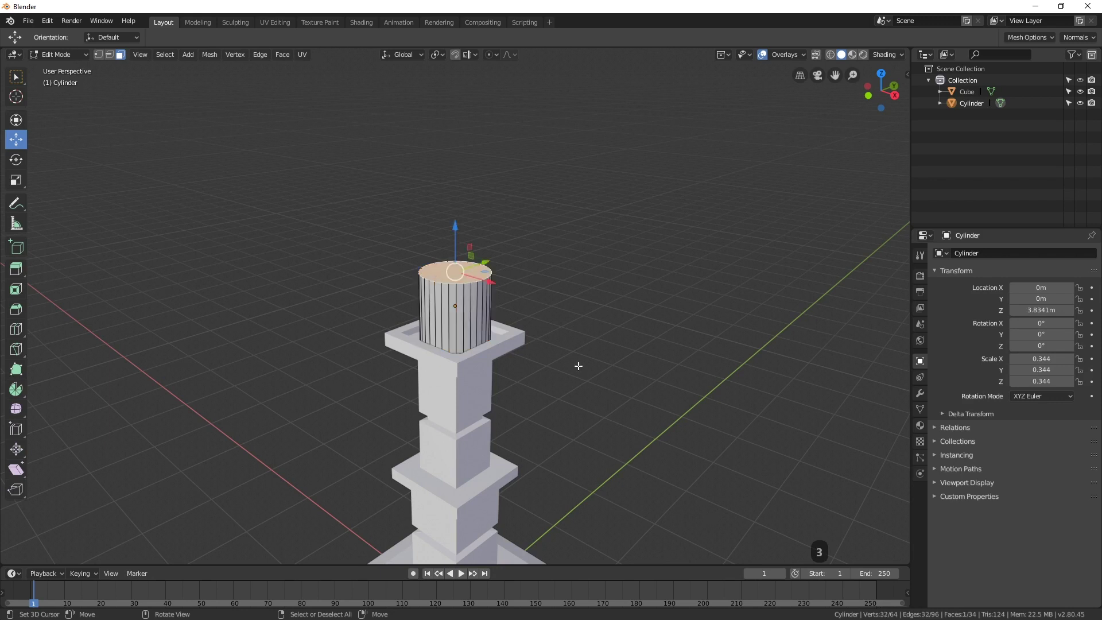
scroll(576, 367, "down", 3)
middle_click_drag(574, 372, 554, 379)
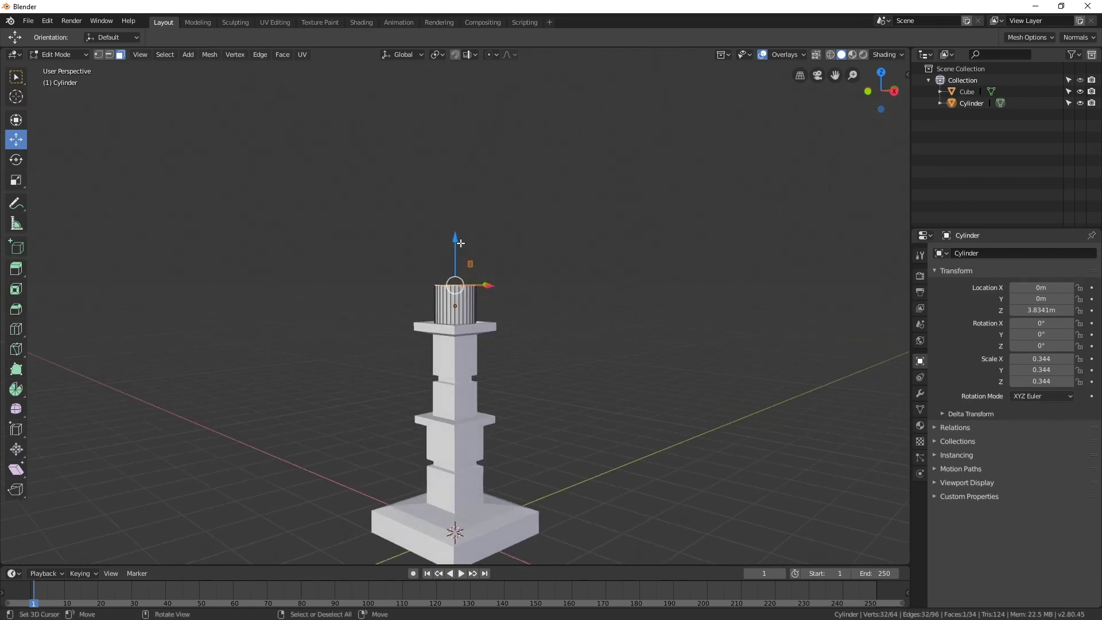
left_click_drag(455, 238, 463, 178)
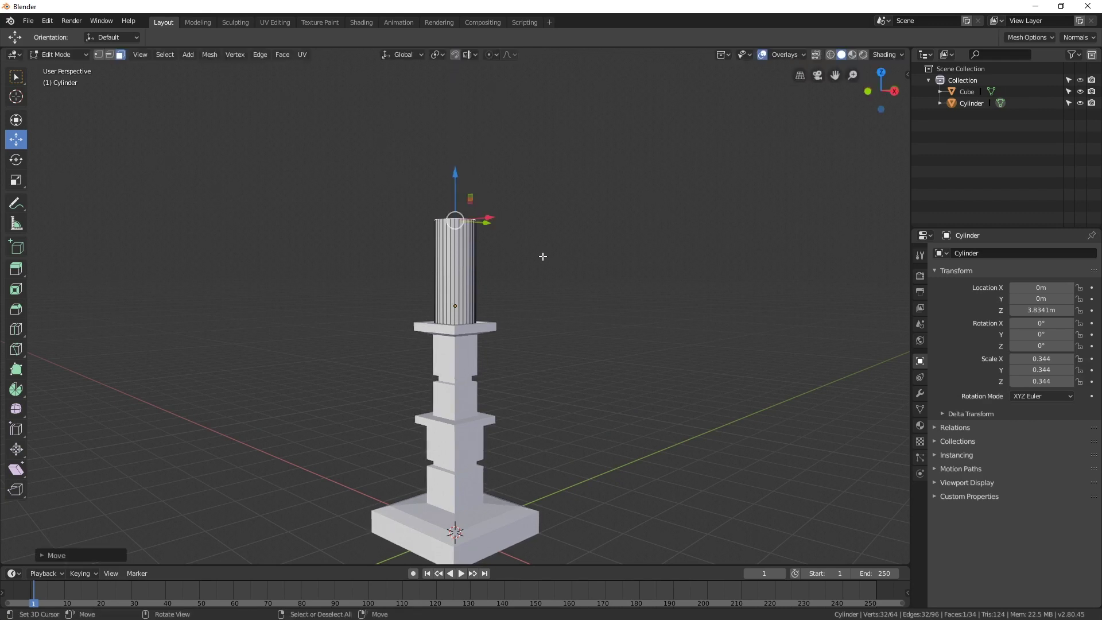
scroll(543, 270, "down", 4)
middle_click_drag(601, 309, 581, 323)
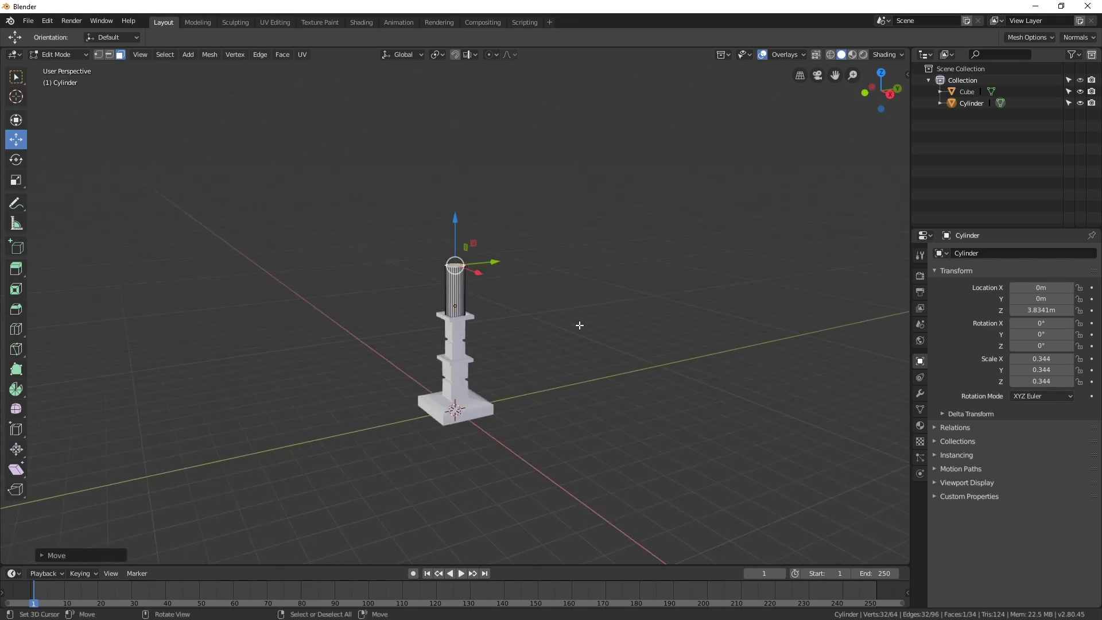
key("Tab")
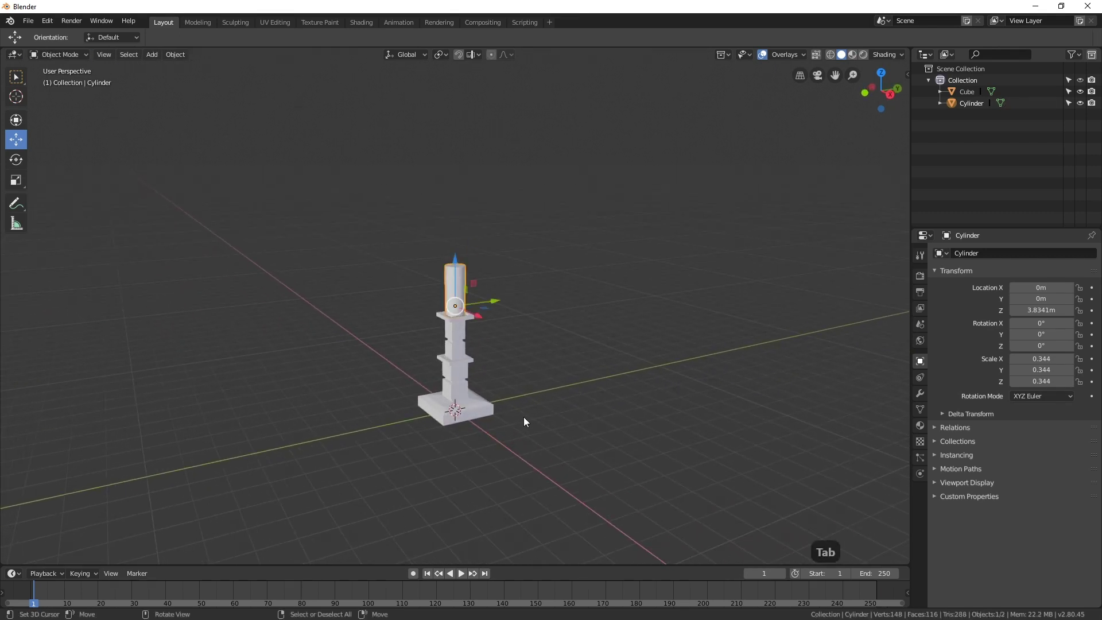
Select Cylinder and Cube with Cube active, then join them with Ctrl+J.
middle_click_drag(524, 416, 566, 389)
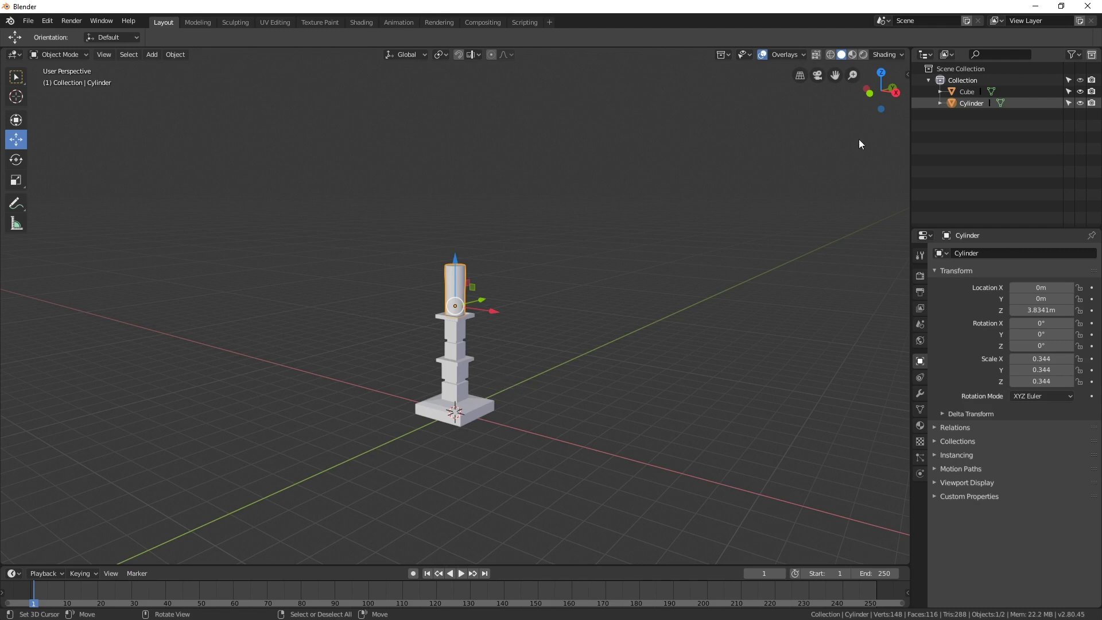
left_click(970, 93)
left_click(978, 106)
left_click(464, 372, "shift")
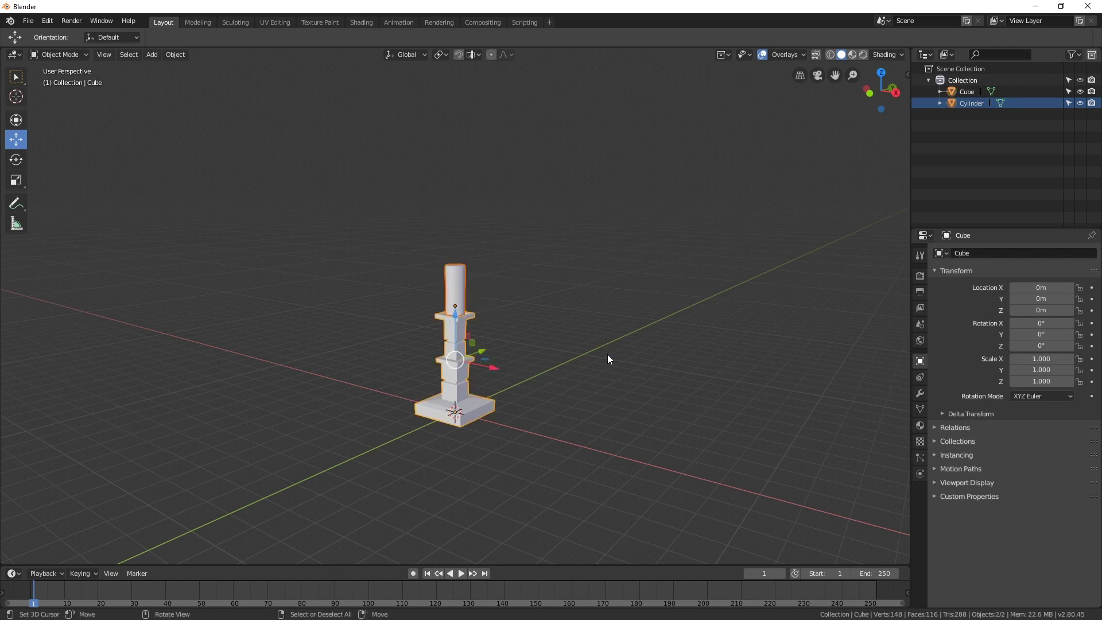
key("ctrl+j")
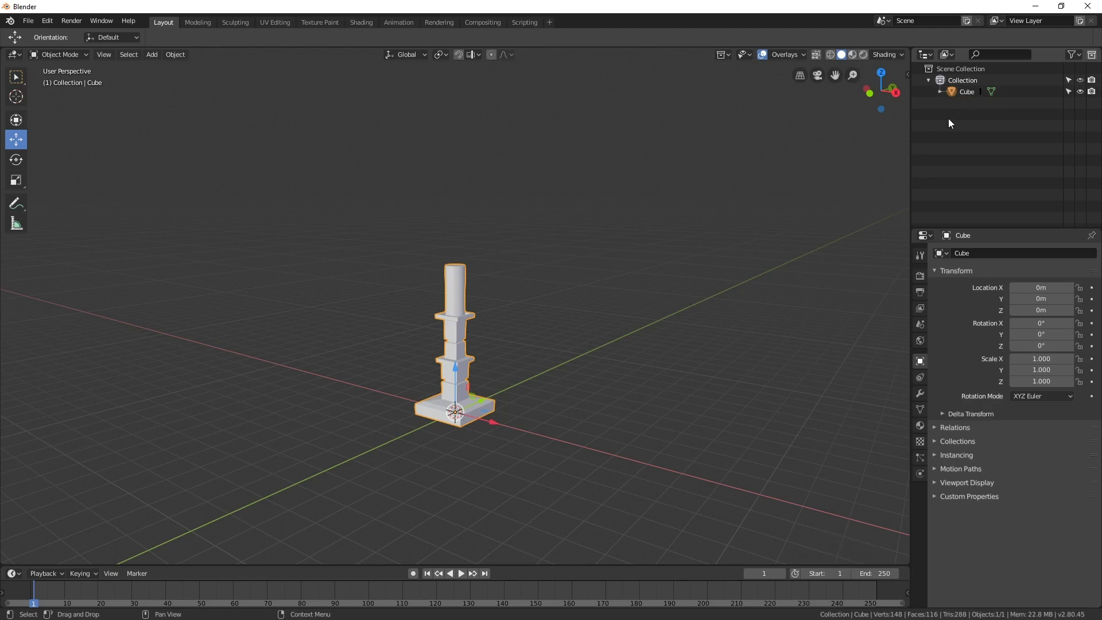
Rename the Cube object to 'Candlestick' in the Outliner.
double_click(966, 92)
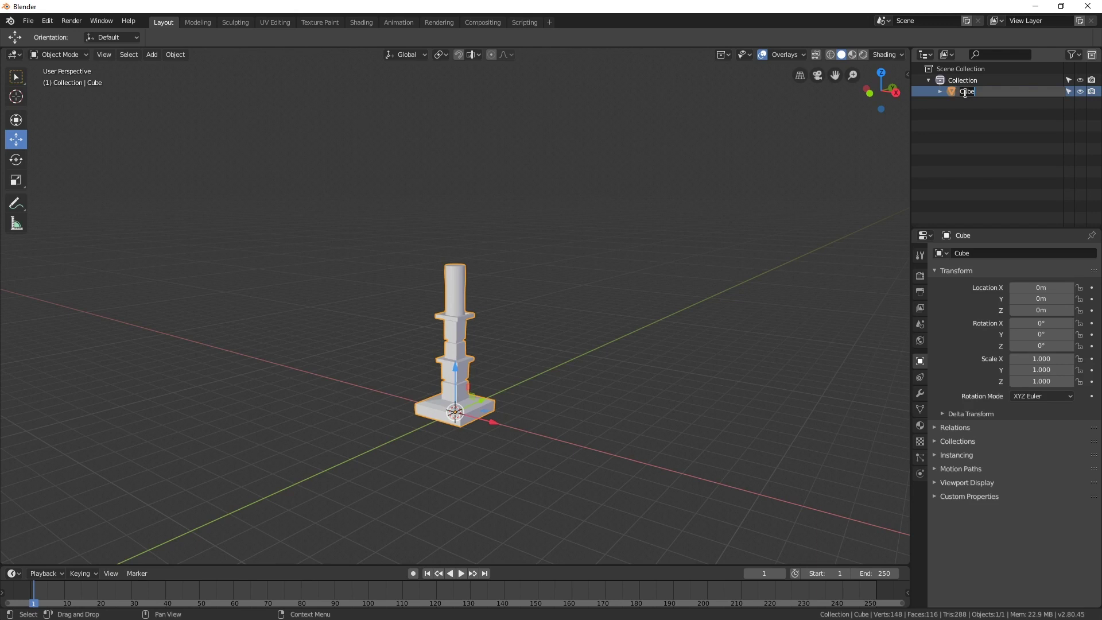
type("Candles")
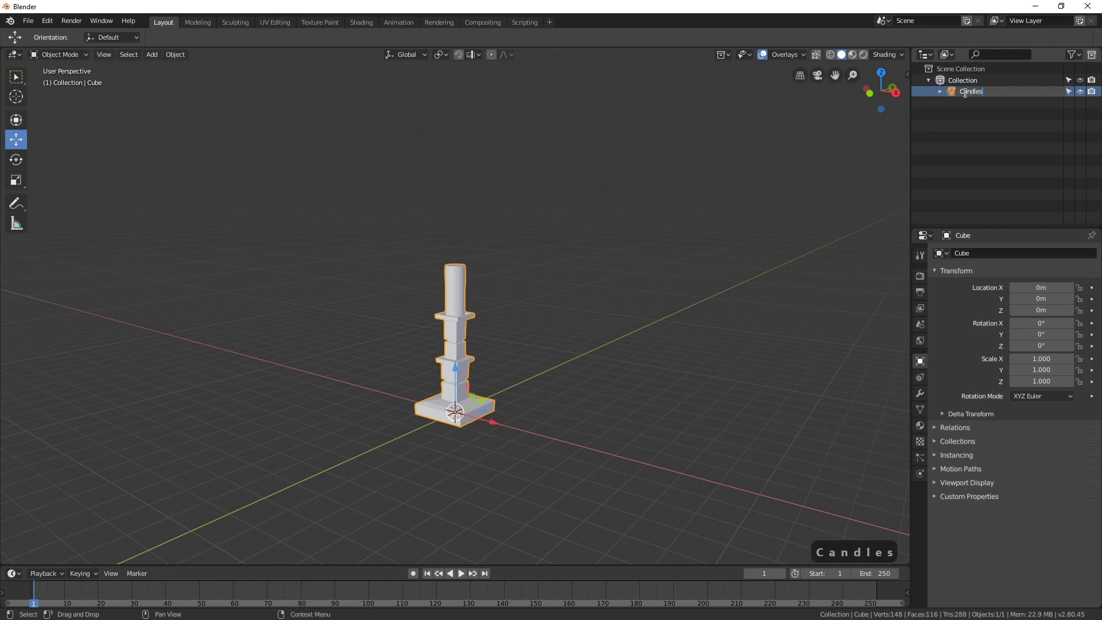
type("tick")
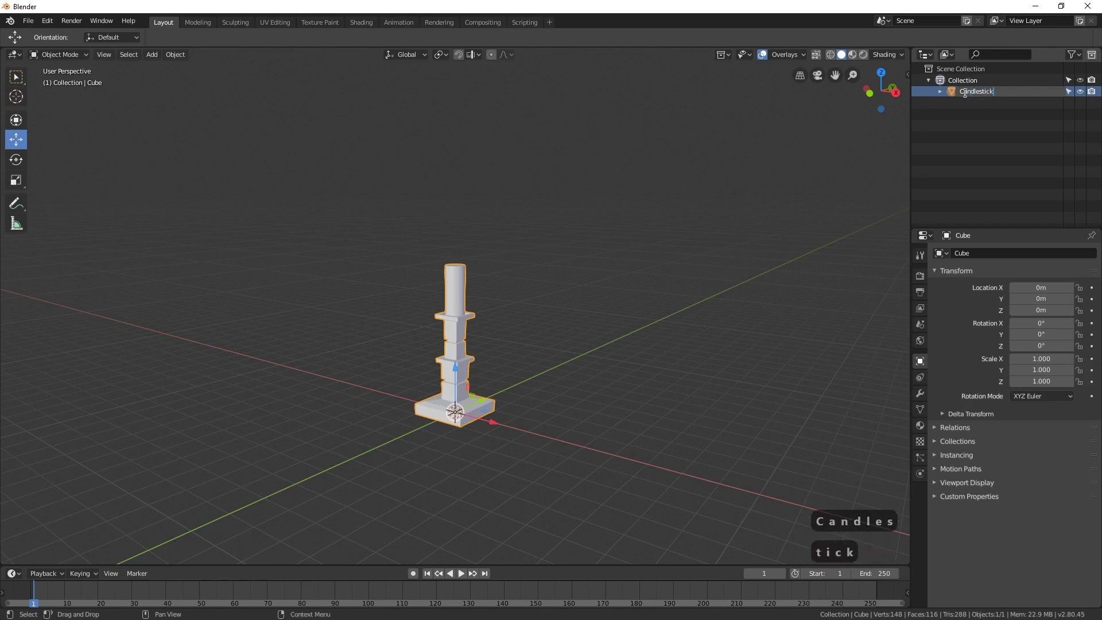
key("Return")
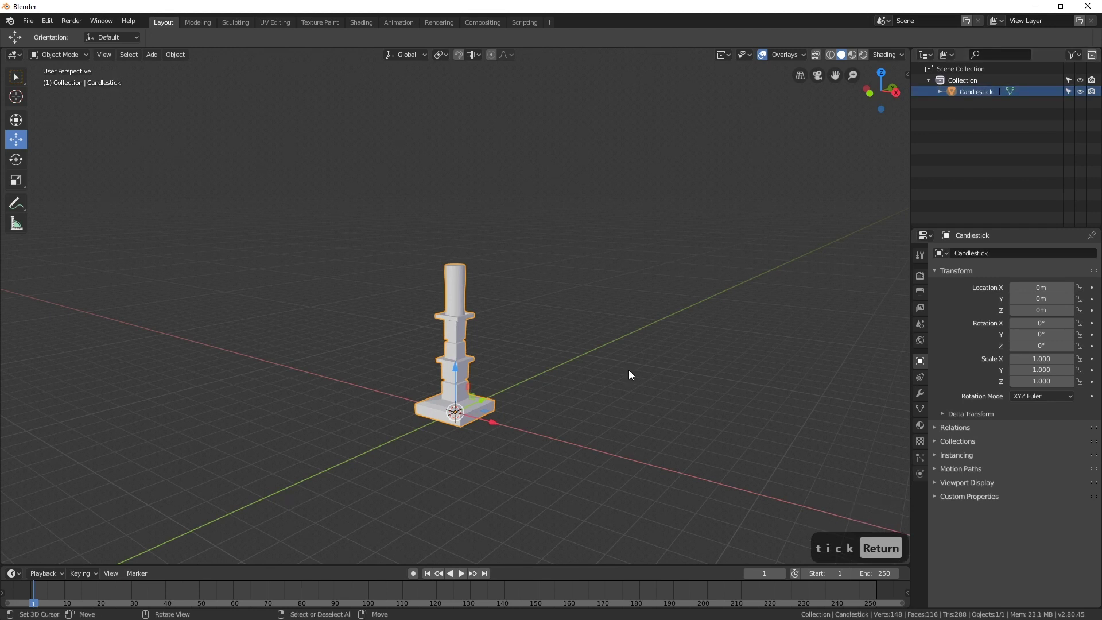
Move the Candlestick along X to -6.1598 m.
scroll(629, 370, "down", 2)
middle_click_drag(601, 387, 551, 397)
left_click_drag(494, 383, 396, 368)
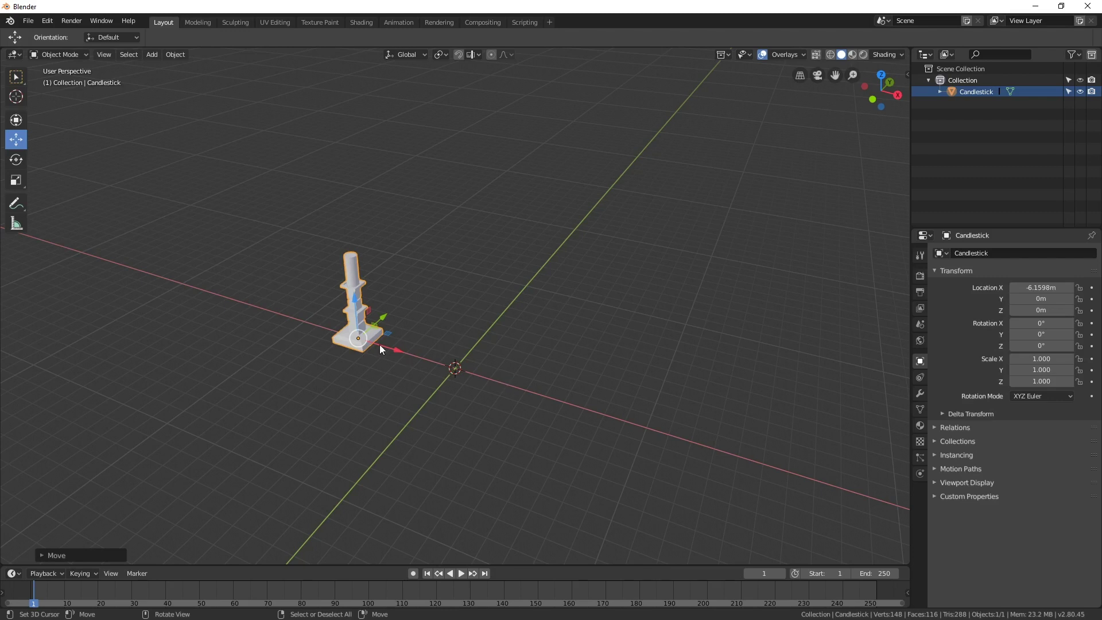
Duplicate the Candlestick as Candlestick.001 and slide it along X to 6.0642 m.
key("shift+d")
right_click(576, 417)
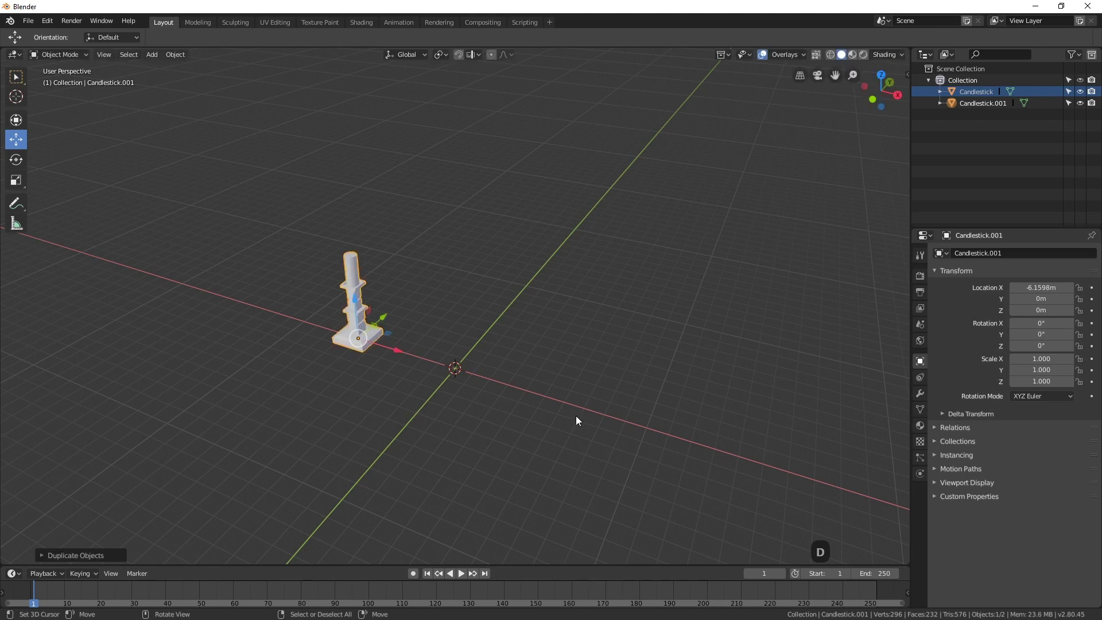
left_click_drag(396, 349, 627, 487)
middle_click_drag(627, 486, 658, 451)
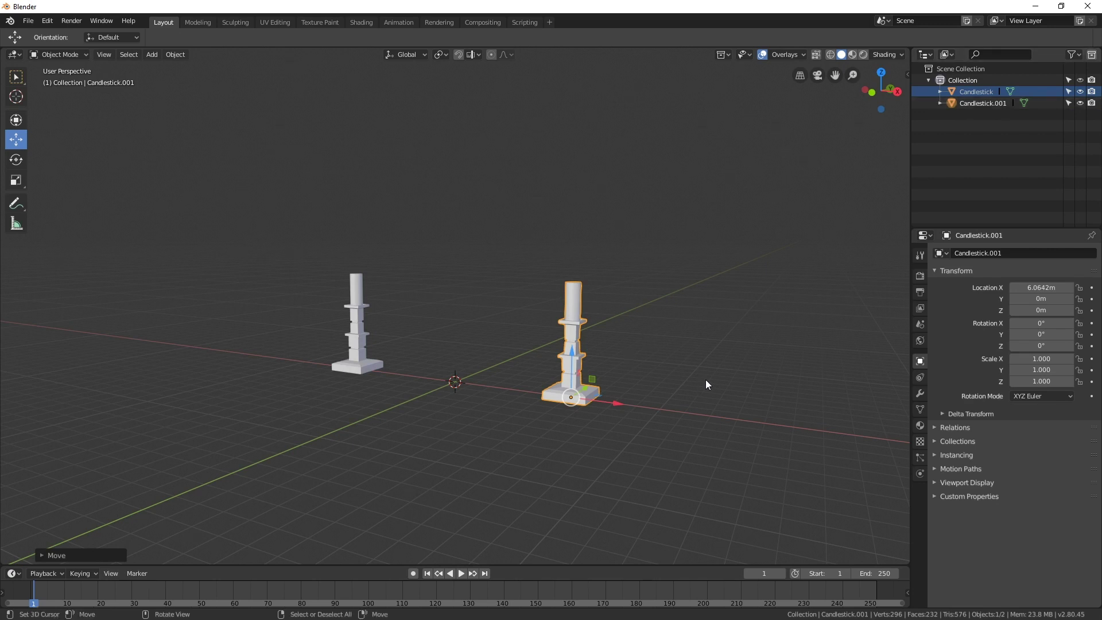
middle_click_drag(673, 384, 661, 405)
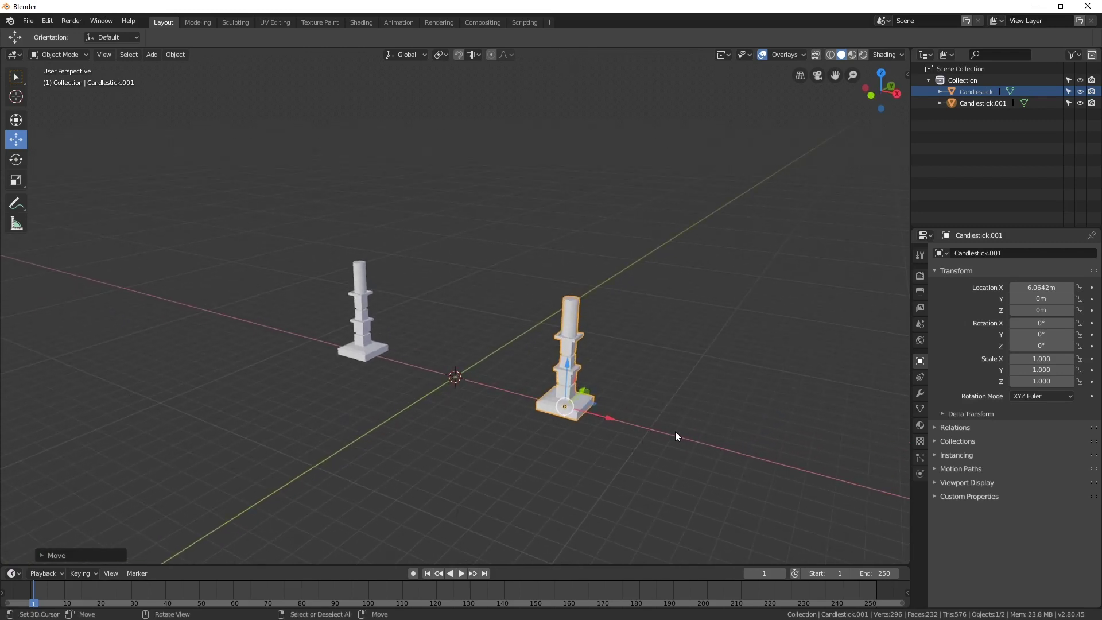
Add a default Mesh > Cube at the origin between the two candlesticks.
key("shift+a")
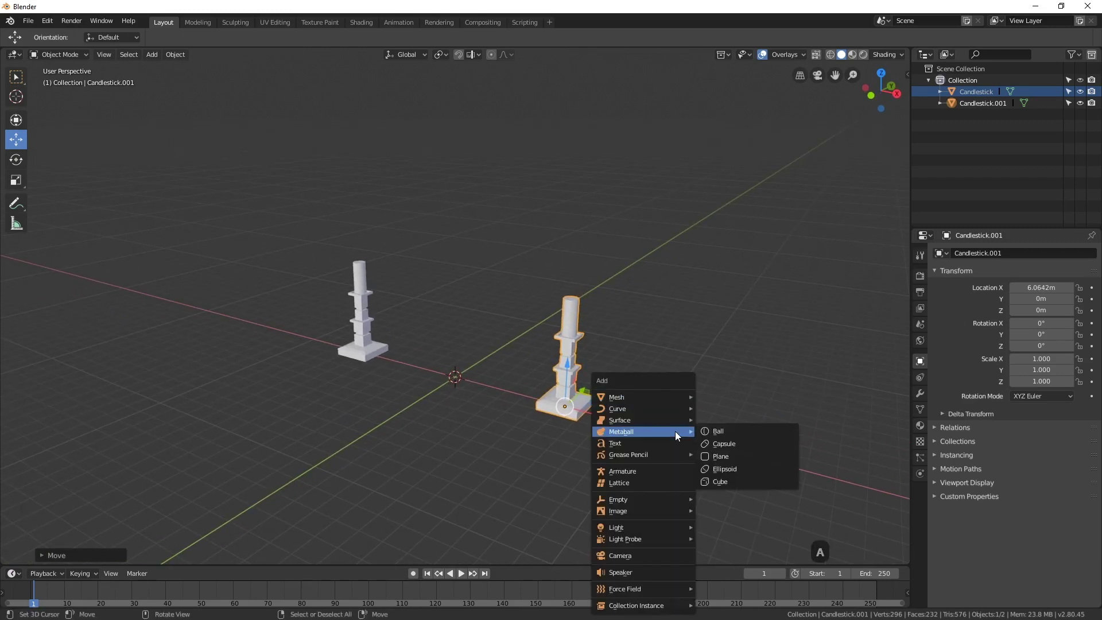
mouse_move(656, 398)
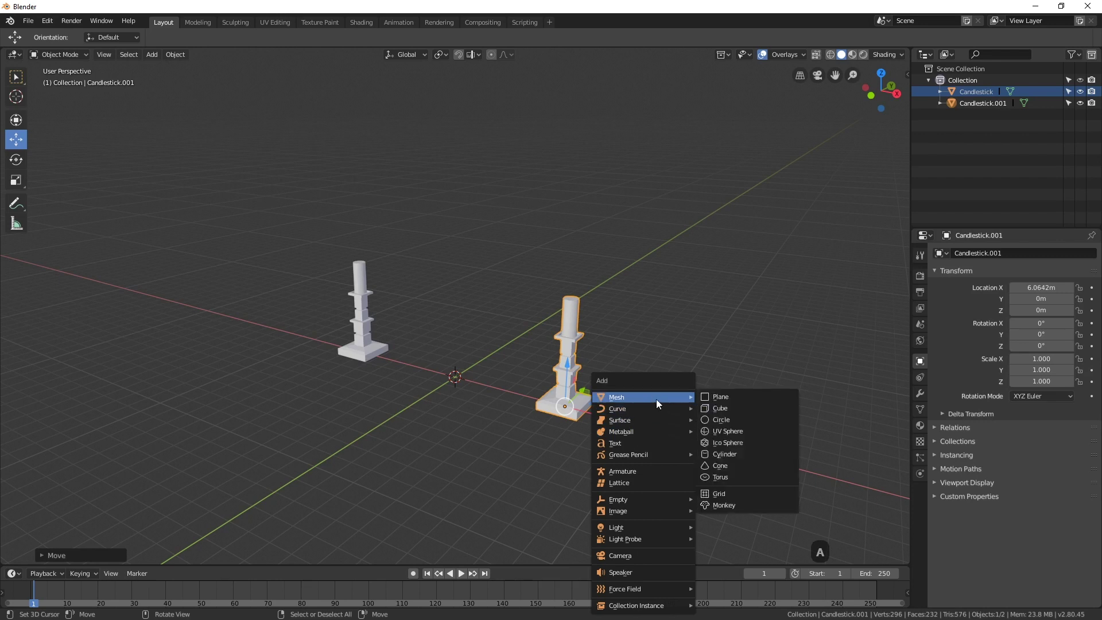
left_click(720, 409)
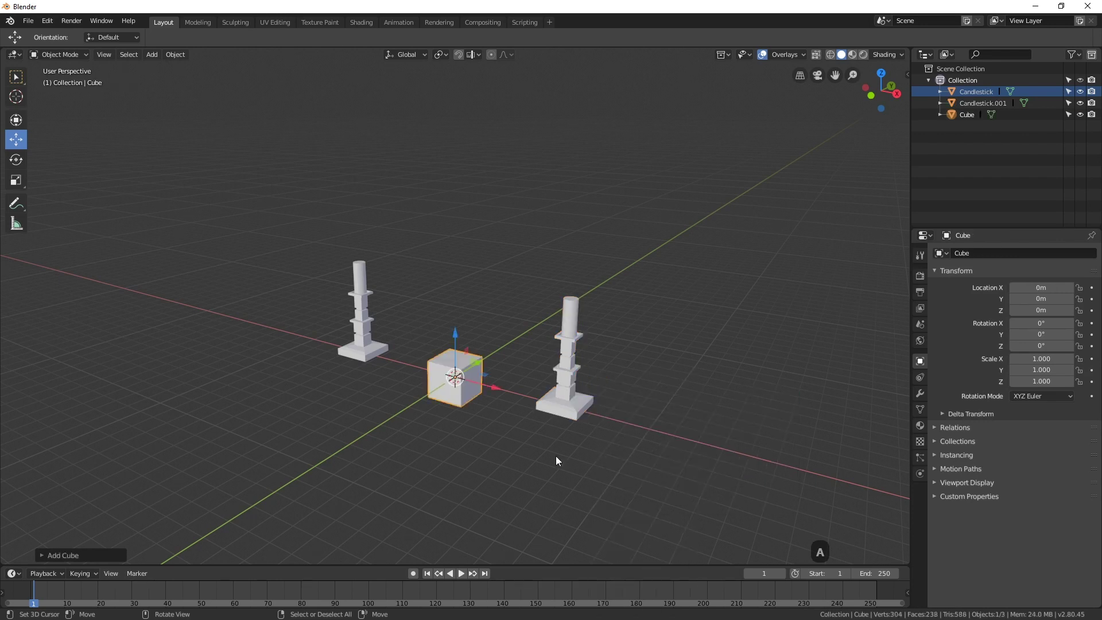
middle_click_drag(536, 466, 553, 378)
scroll(564, 459, "up", 4)
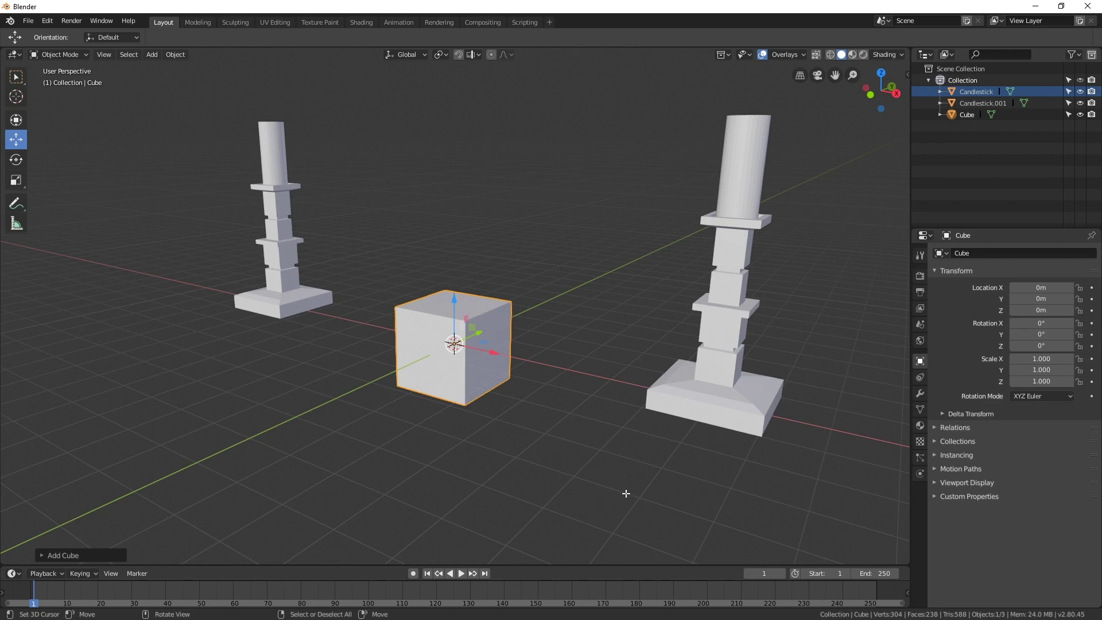
Flatten the new cube along Z to a scale of 0.732.
key("s")
key("z")
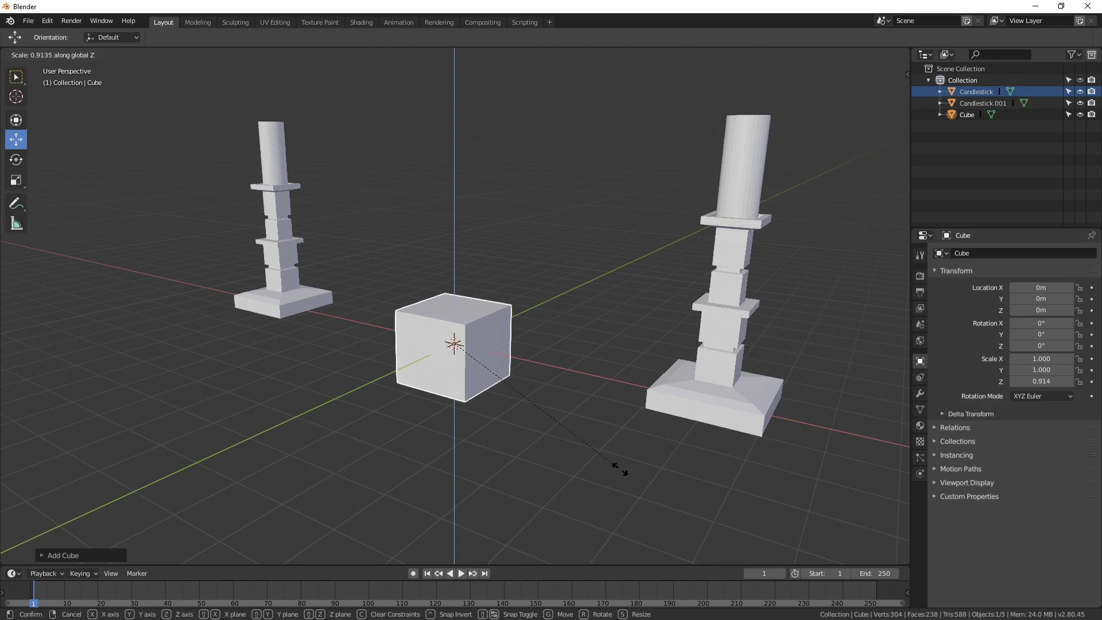
left_click(590, 442)
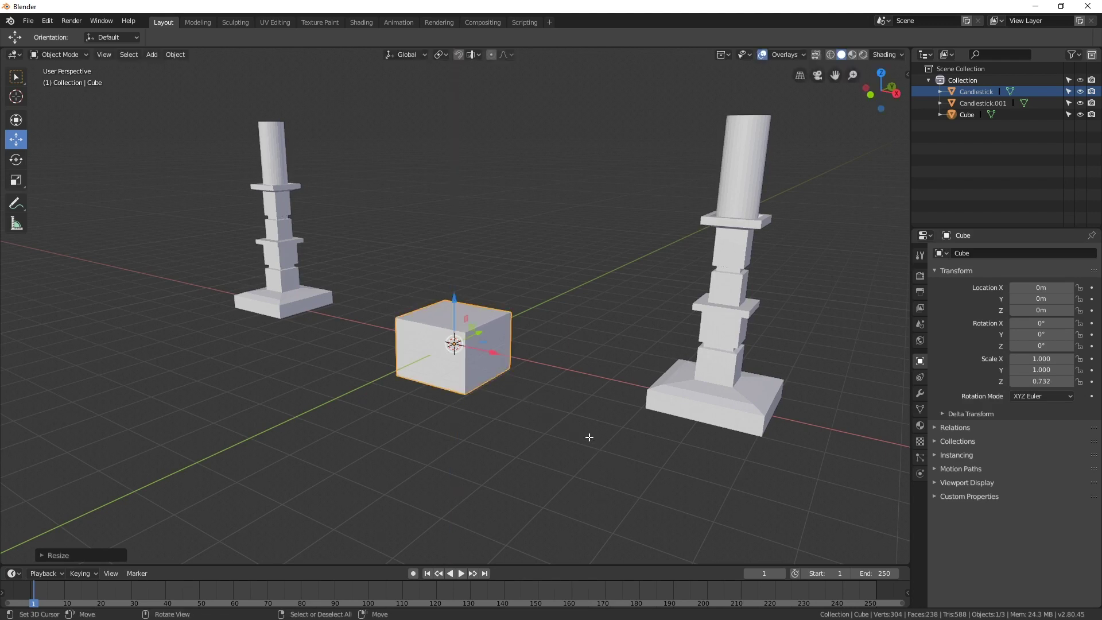
scroll(583, 433, "down", 4)
middle_click_drag(598, 411, 585, 462)
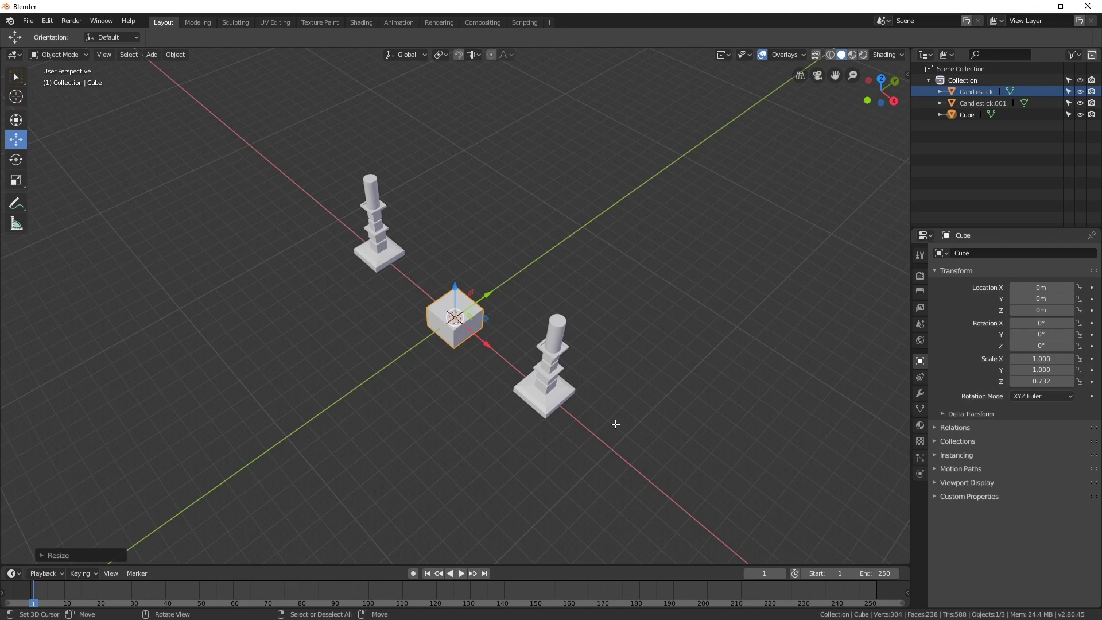
Stretch the slab to 7.071 along Y and 14.228 along X.
key("s")
key("y")
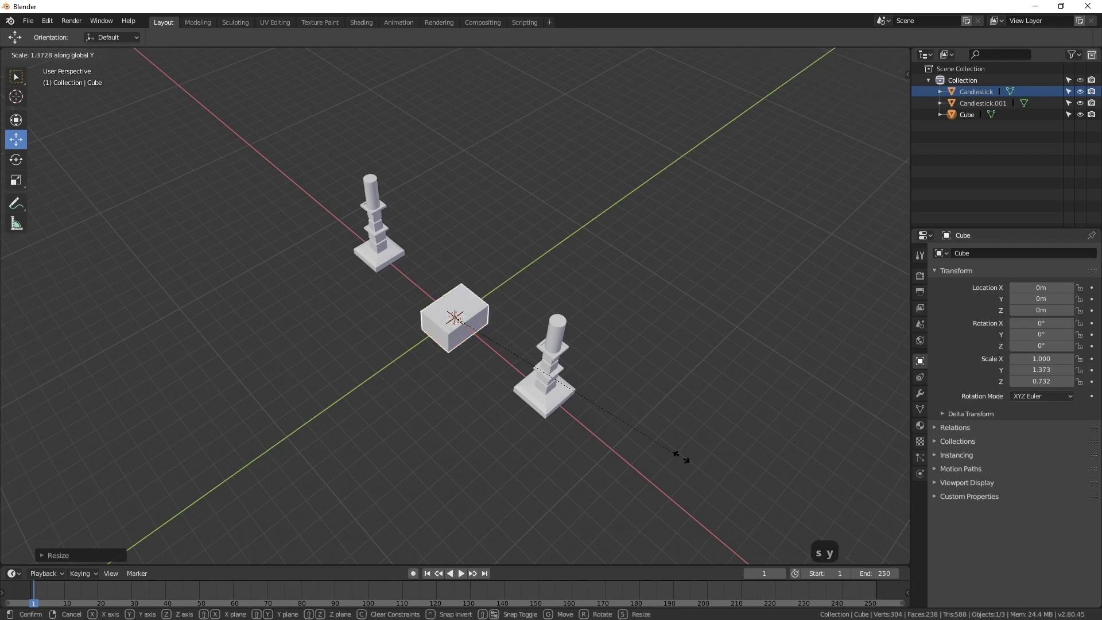
left_click(632, 108)
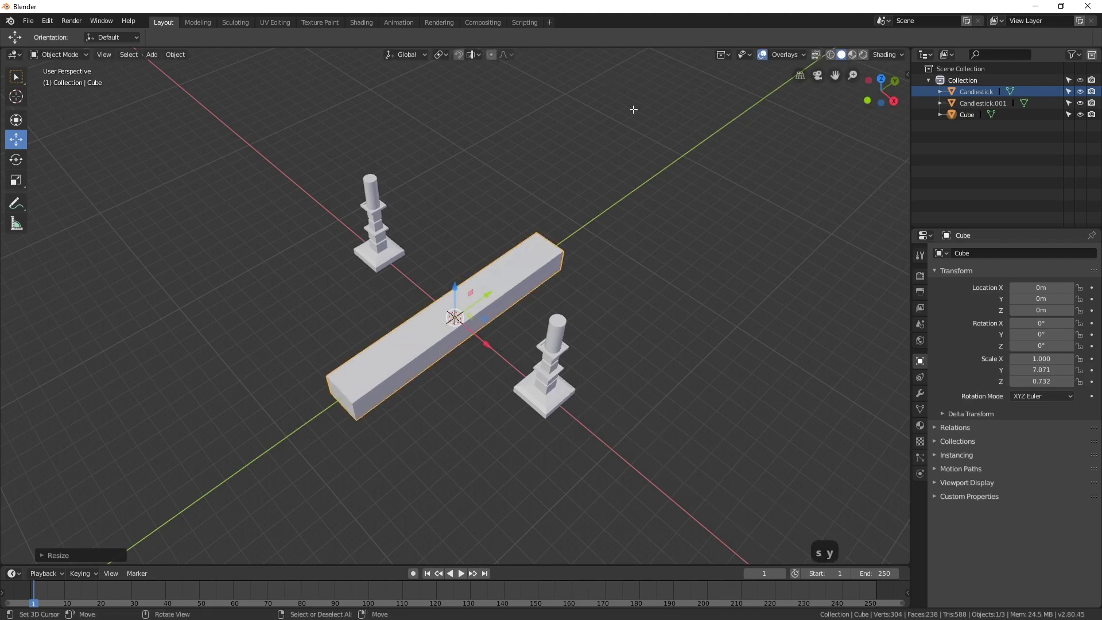
middle_click_drag(643, 351, 665, 337)
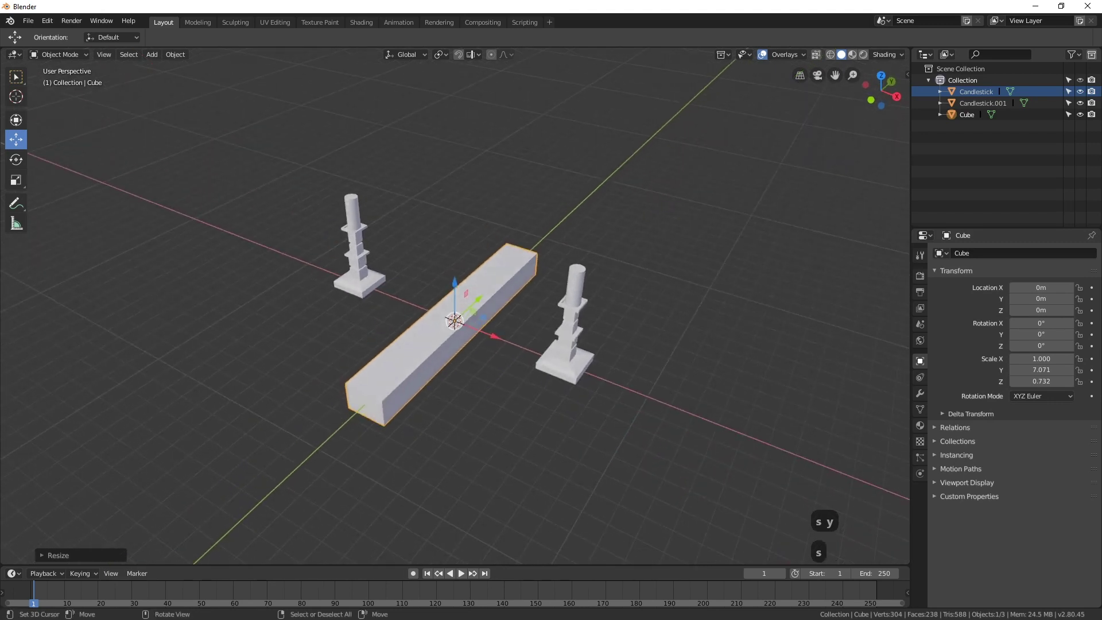
key("s")
key("x")
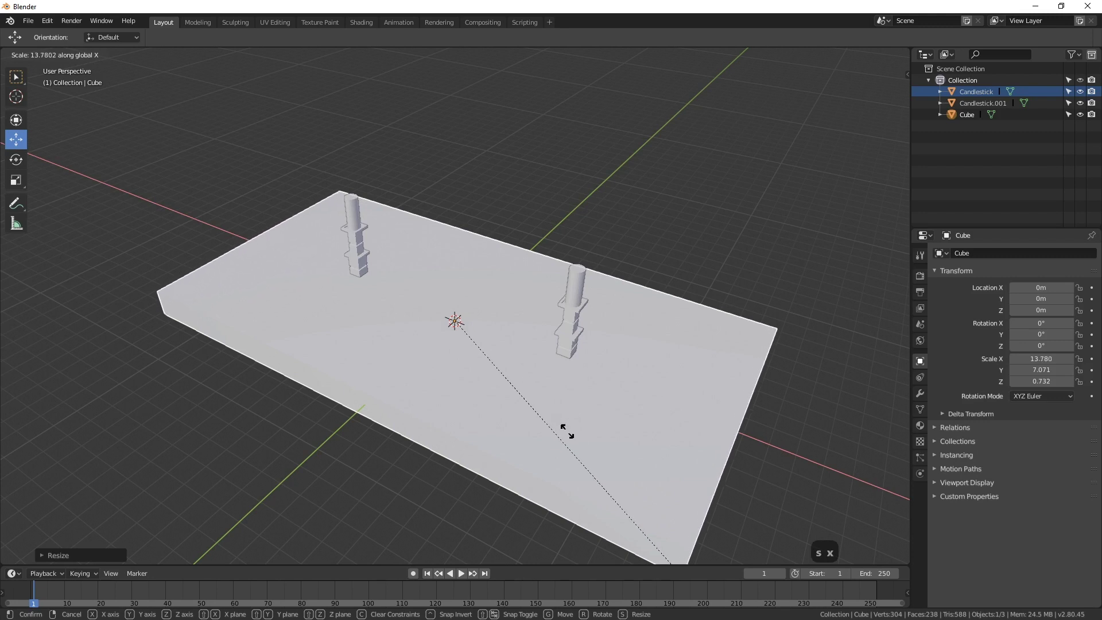
left_click(627, 500)
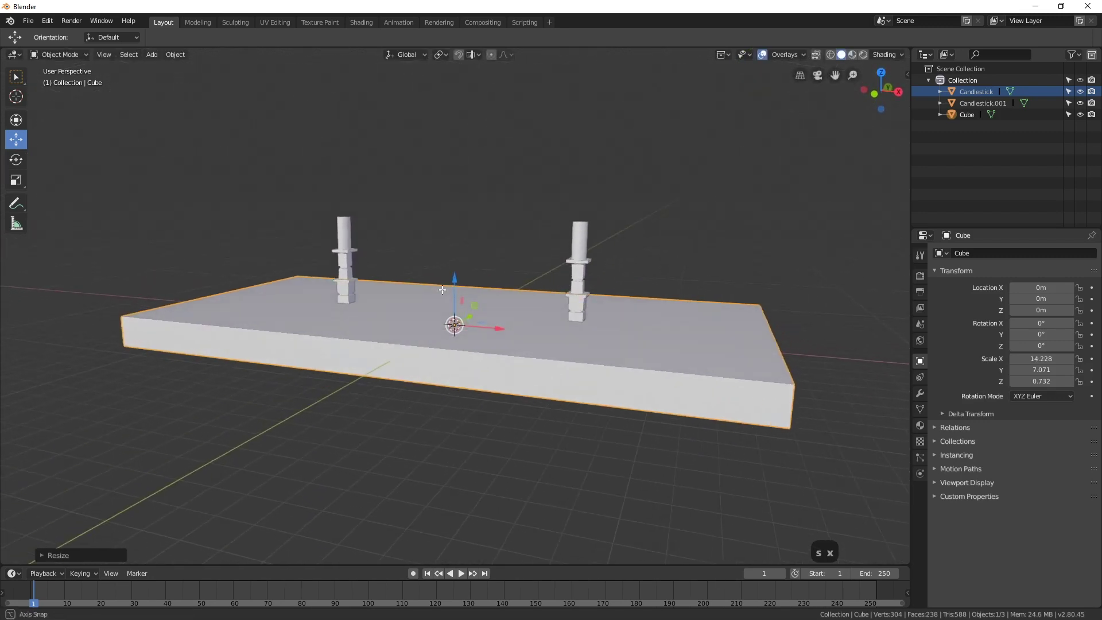